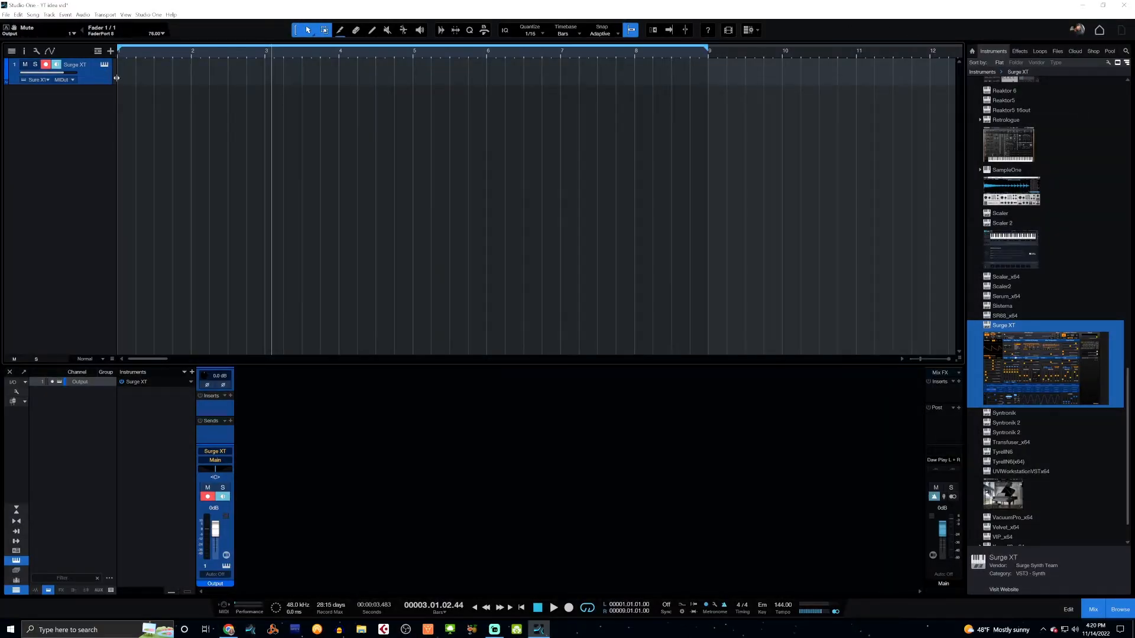
# Step: Open the Surge XT instrument on the track, look over the loaded pluck patch, and close the instrument window
pyautogui.click(103, 66)
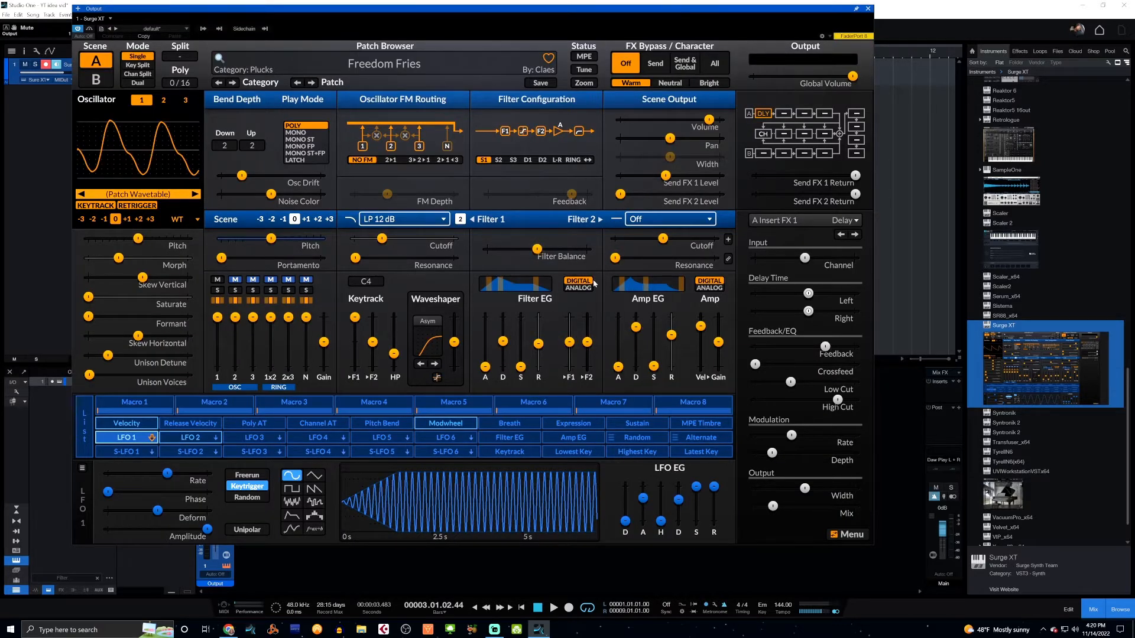
pyautogui.moveTo(563, 367)
pyautogui.moveTo(307, 268)
pyautogui.click(869, 8)
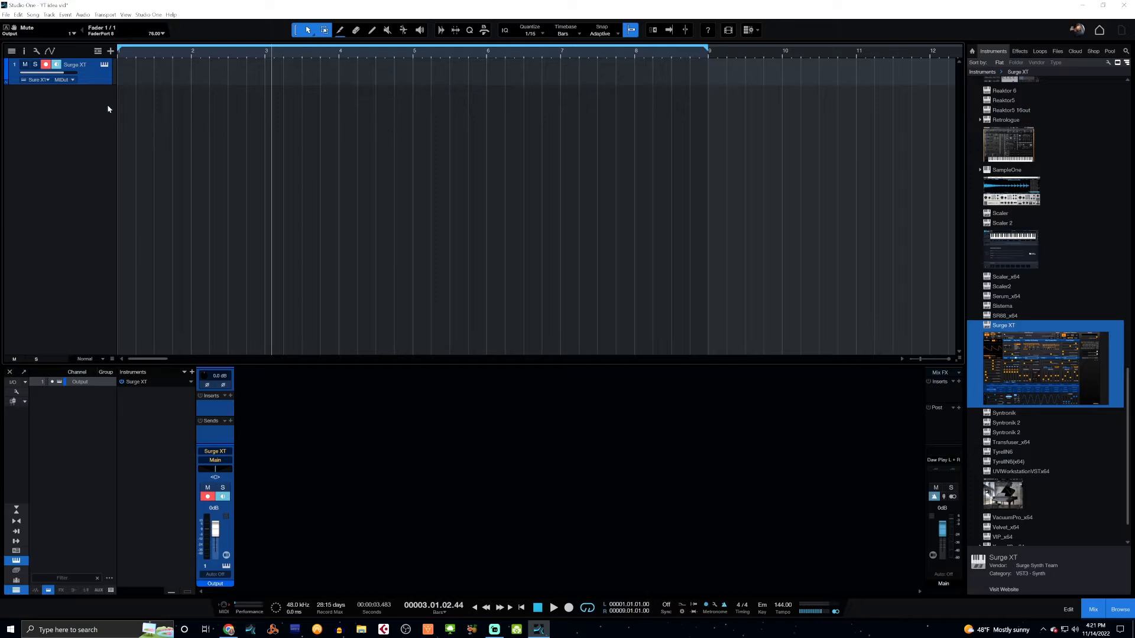
# Step: Create an empty instrument part over bars 1 to 9 on the Surge XT track and open it for note editing
pyautogui.doubleClick(152, 78)
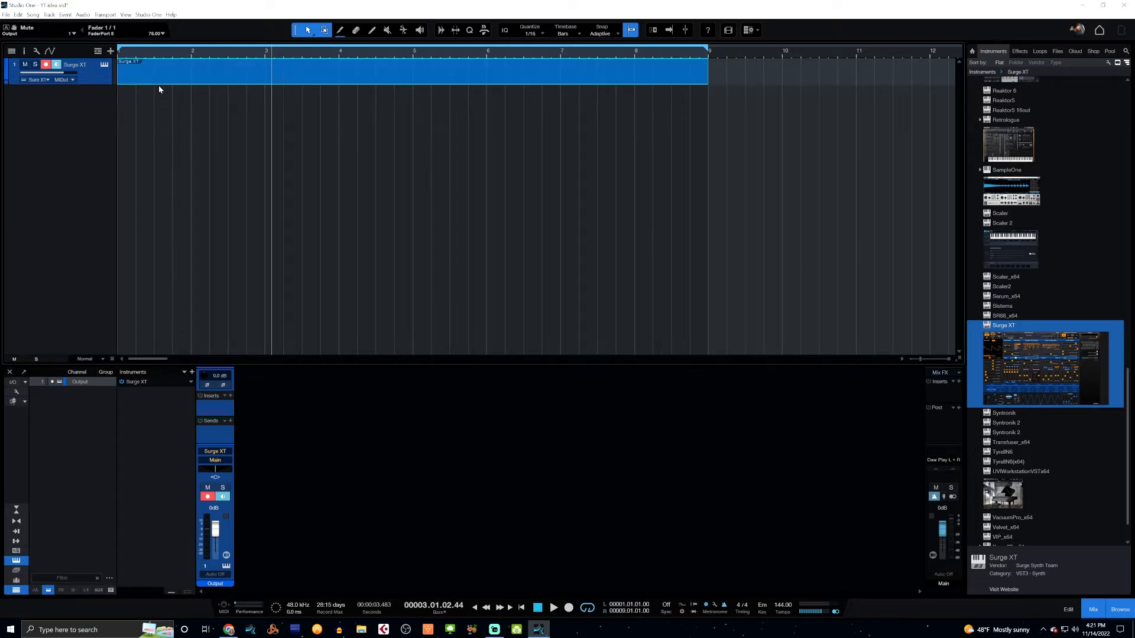
pyautogui.doubleClick(152, 78)
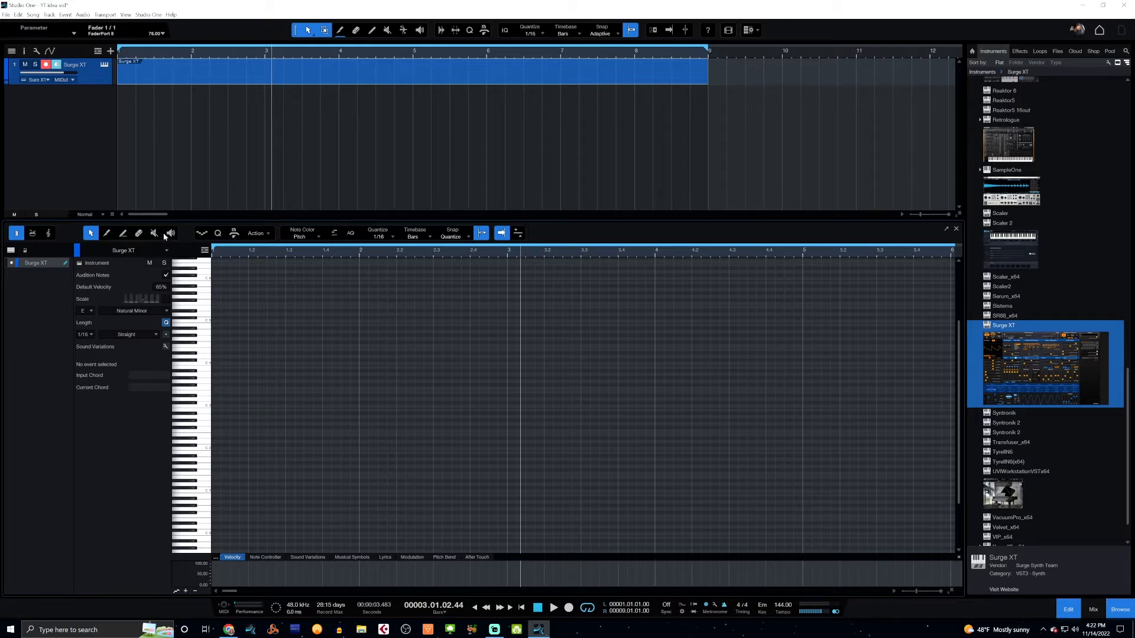
# Step: Set the note length to 1/1 and draw a one-bar C3 note at the start of bar 1
pyautogui.click(85, 334)
pyautogui.click(93, 349)
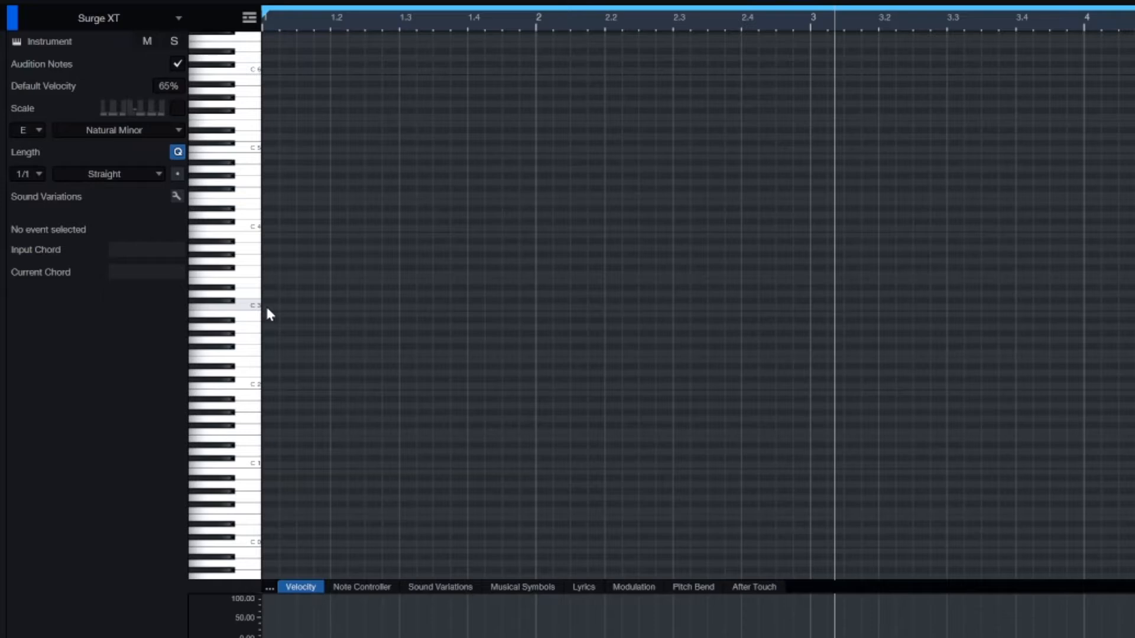
pyautogui.click(268, 308)
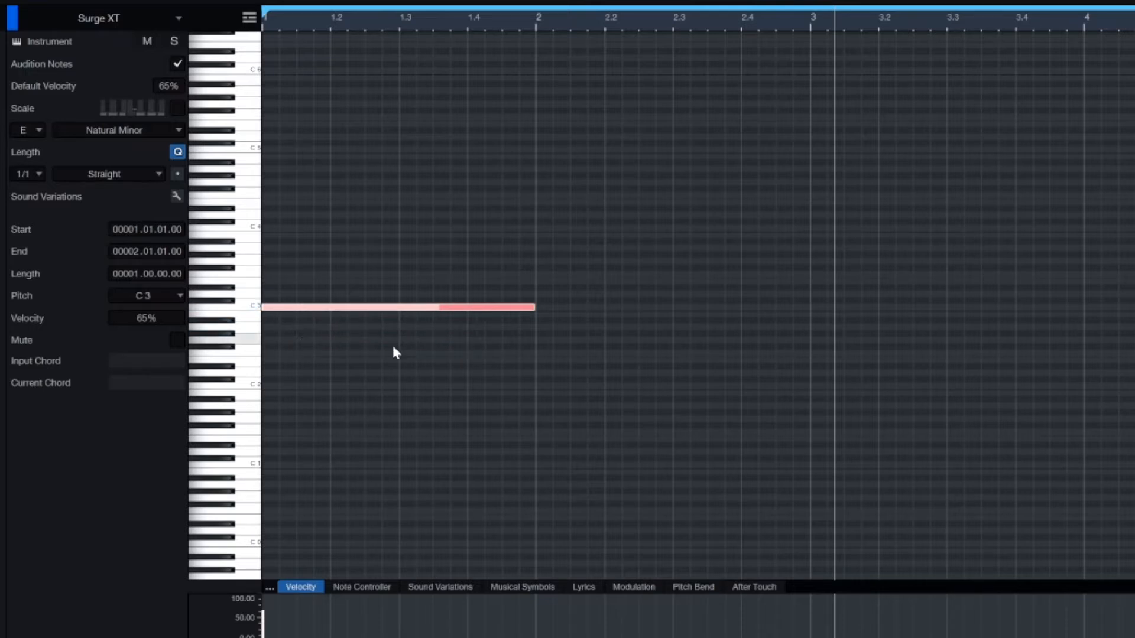
pyautogui.click(500, 362)
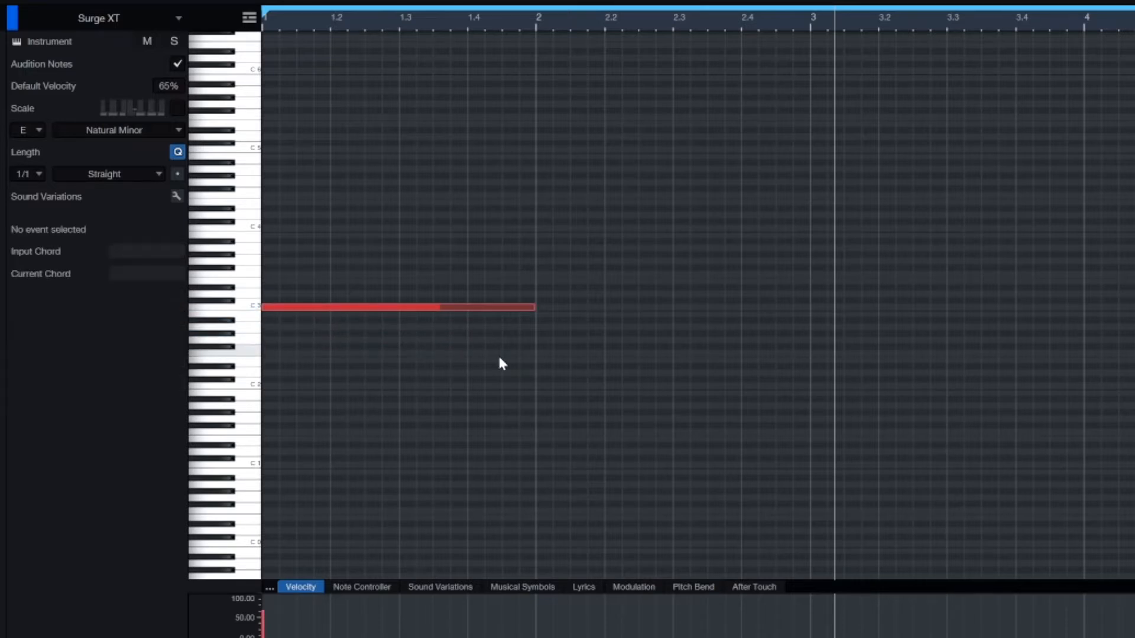
pyautogui.scroll(5, 500, 361)
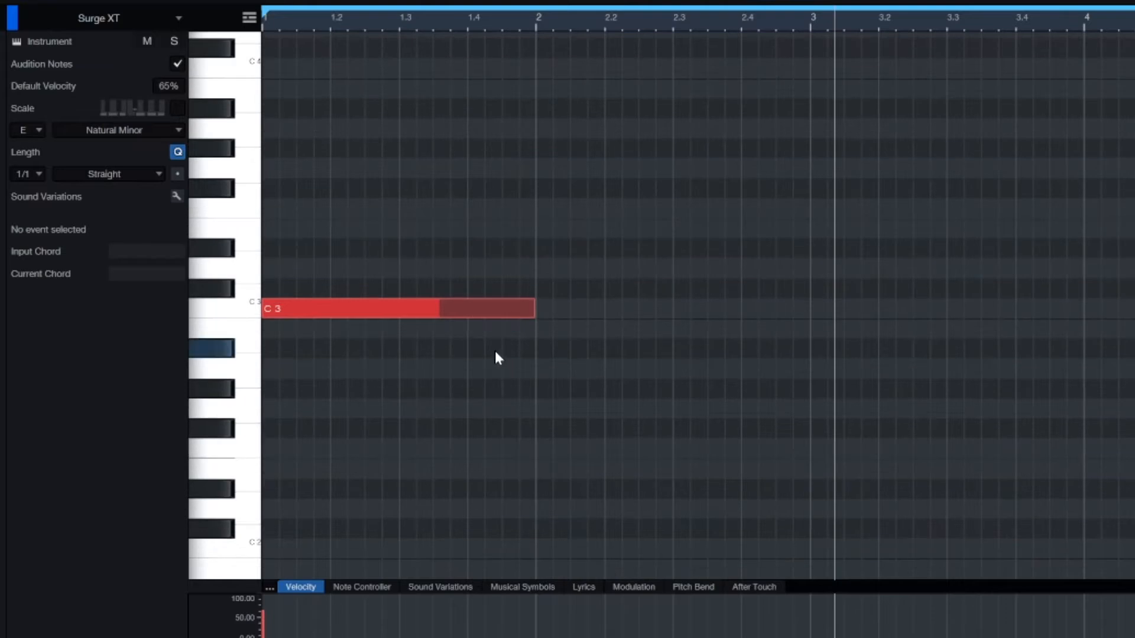
pyautogui.scroll(4, 433, 326)
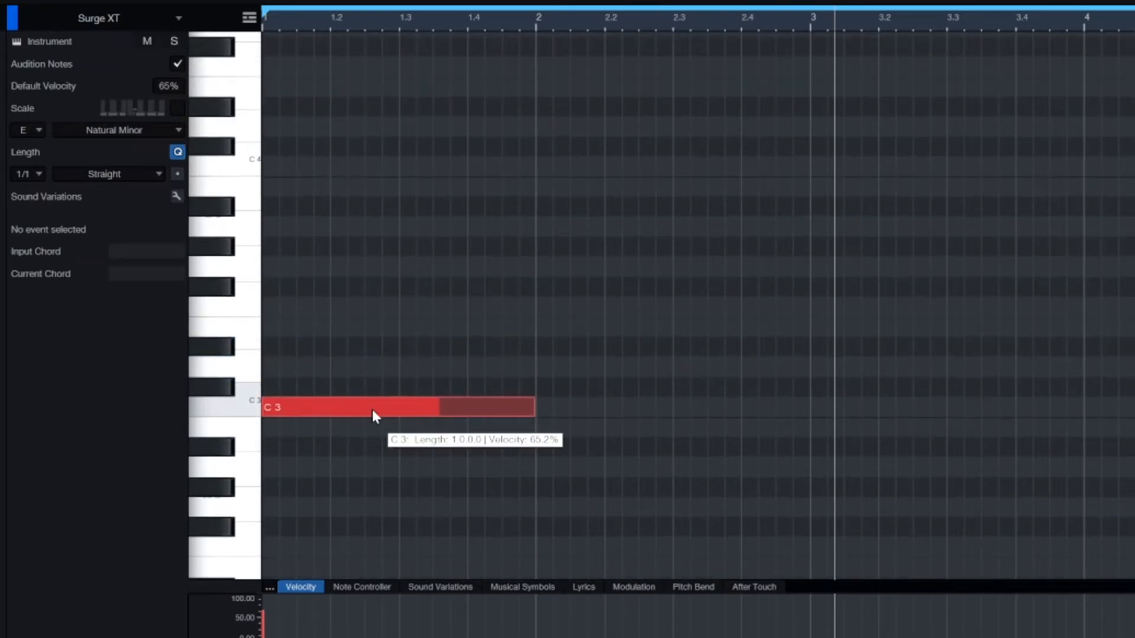
# Step: Copy the C3 note up to E3 and G3 to build a C major triad in bar 1
pyautogui.click(372, 411)
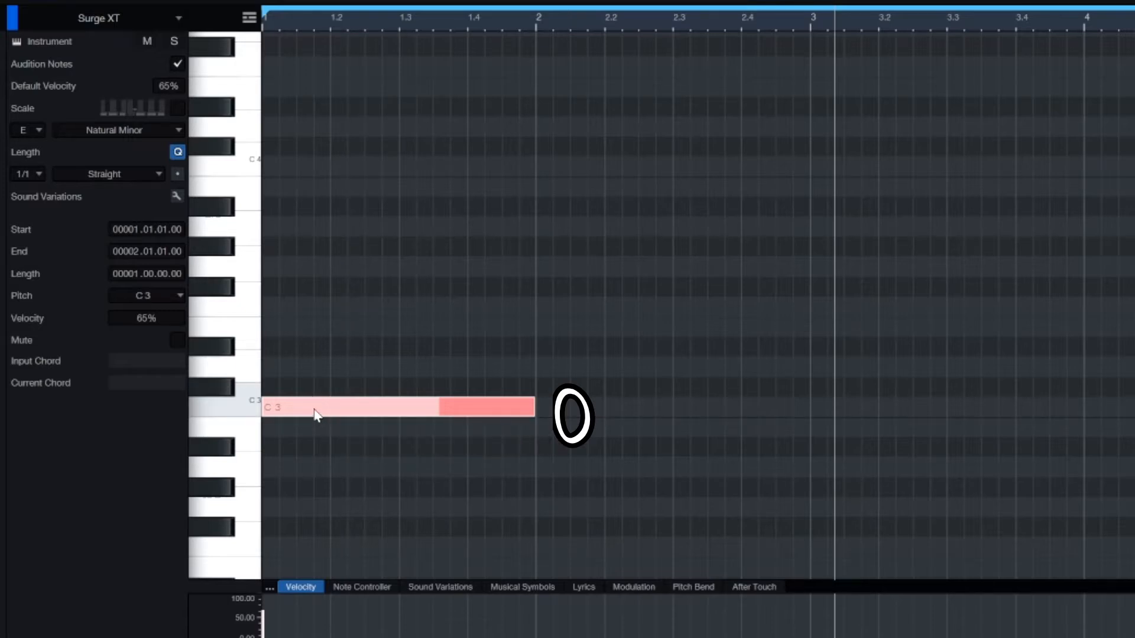
pyautogui.moveTo(315, 414); pyautogui.dragTo(314, 328)
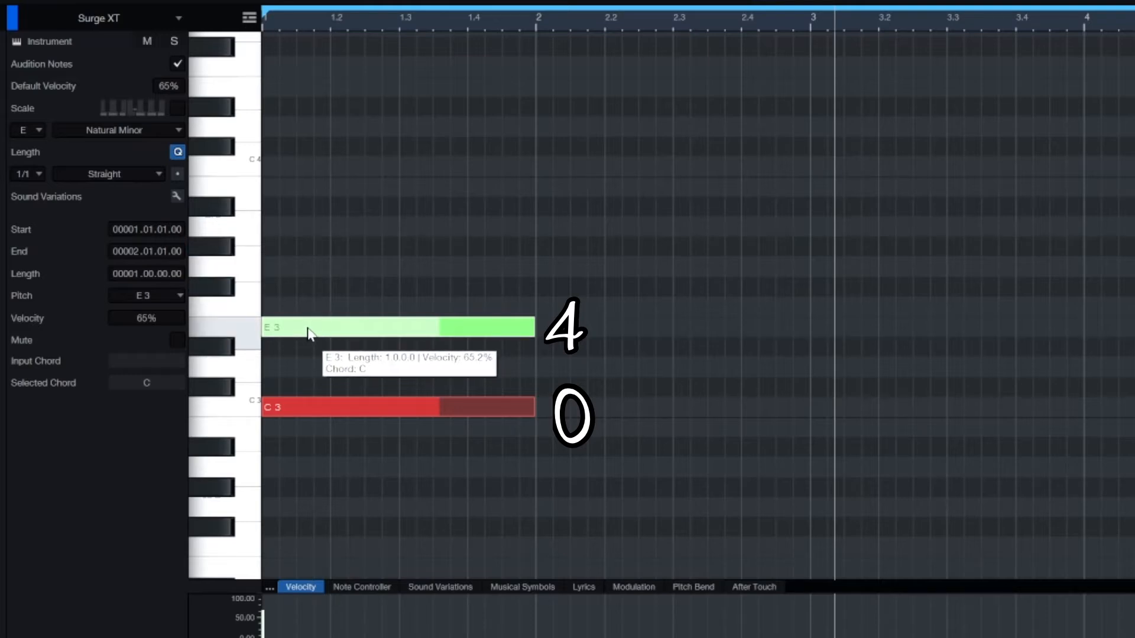
pyautogui.moveTo(308, 331); pyautogui.dragTo(314, 285)
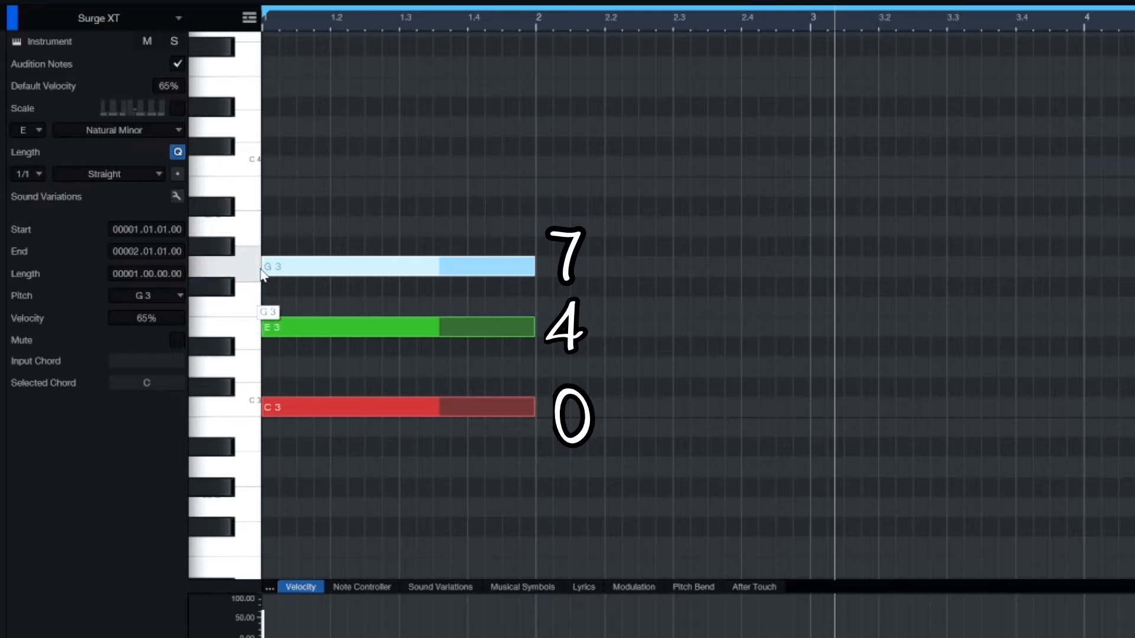
# Step: Try lowering the triad's E3 note by a semitone and play the chord back
pyautogui.press('1')
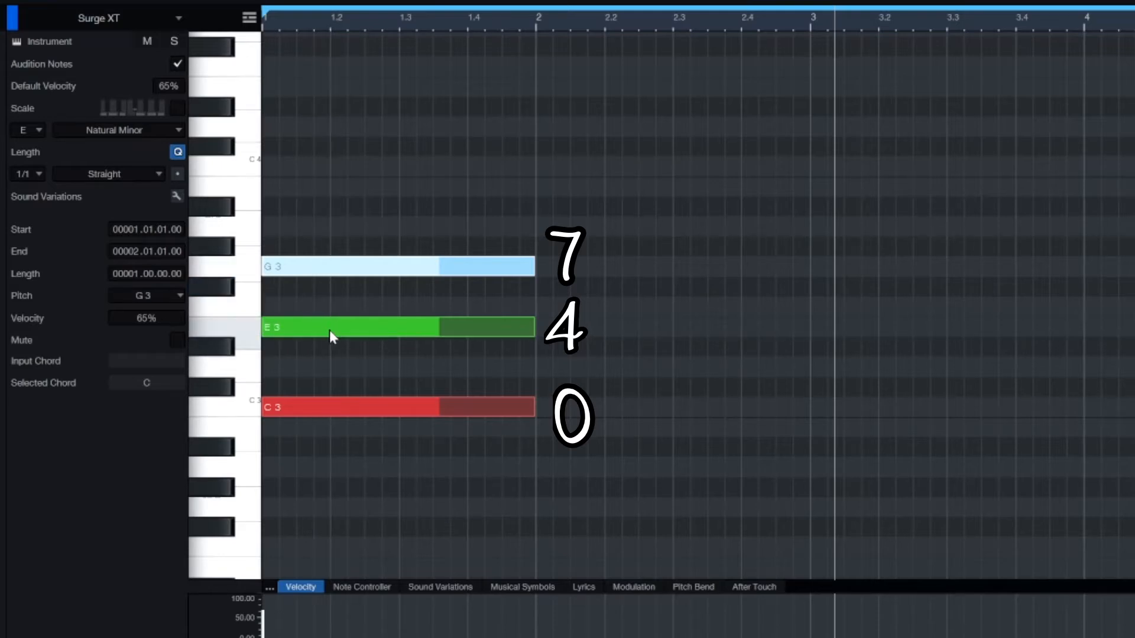
pyautogui.moveTo(332, 328)
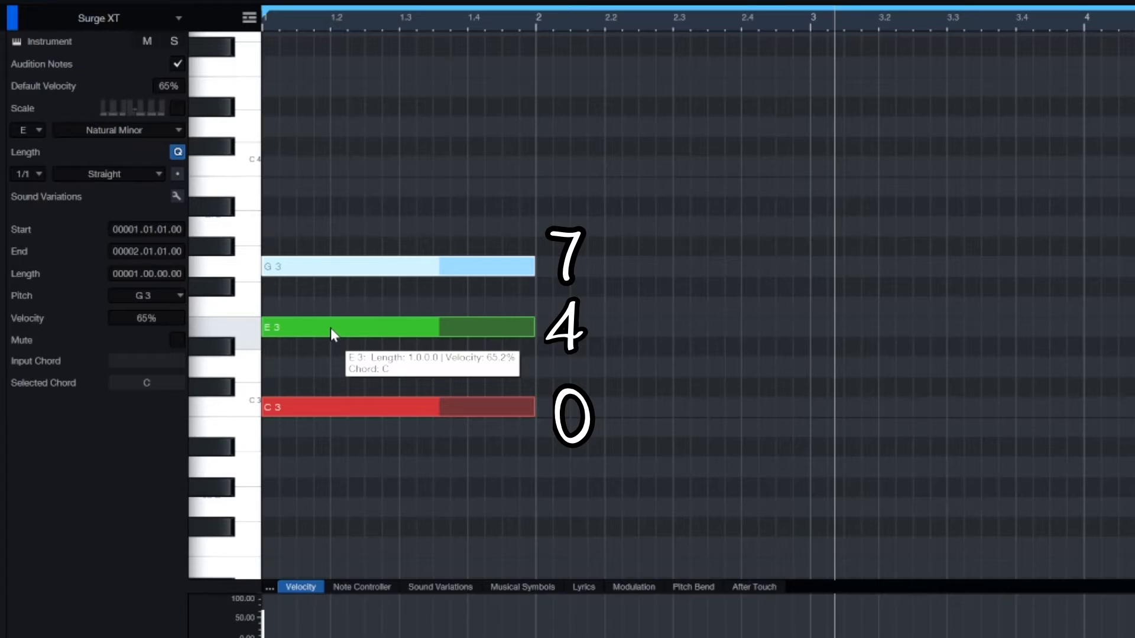
pyautogui.moveTo(331, 327); pyautogui.dragTo(335, 347)
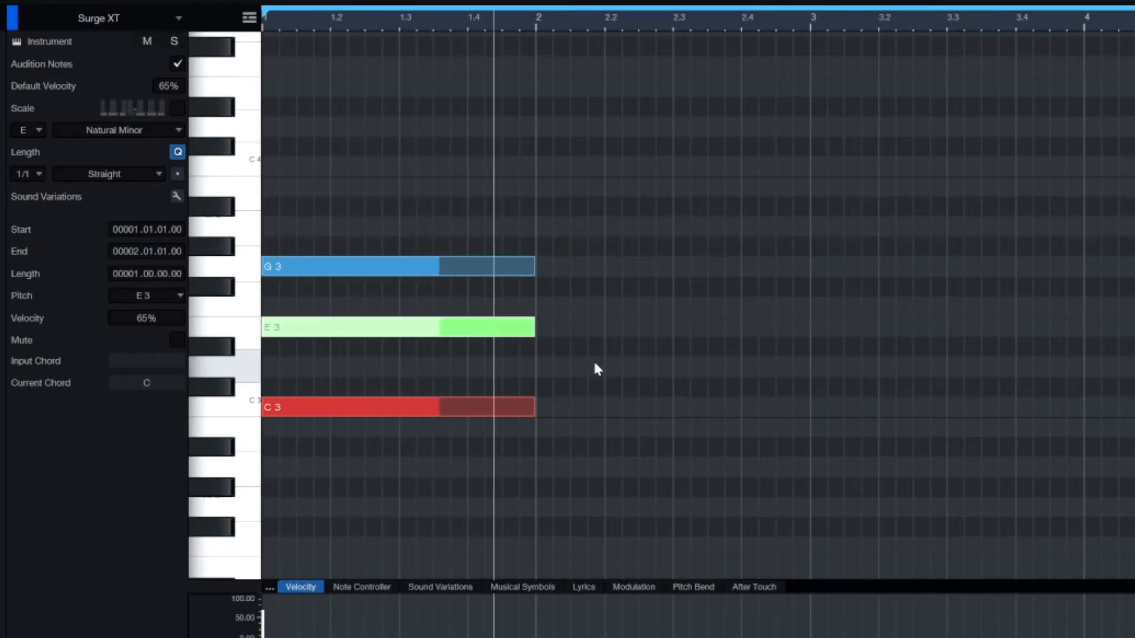
pyautogui.press('space')
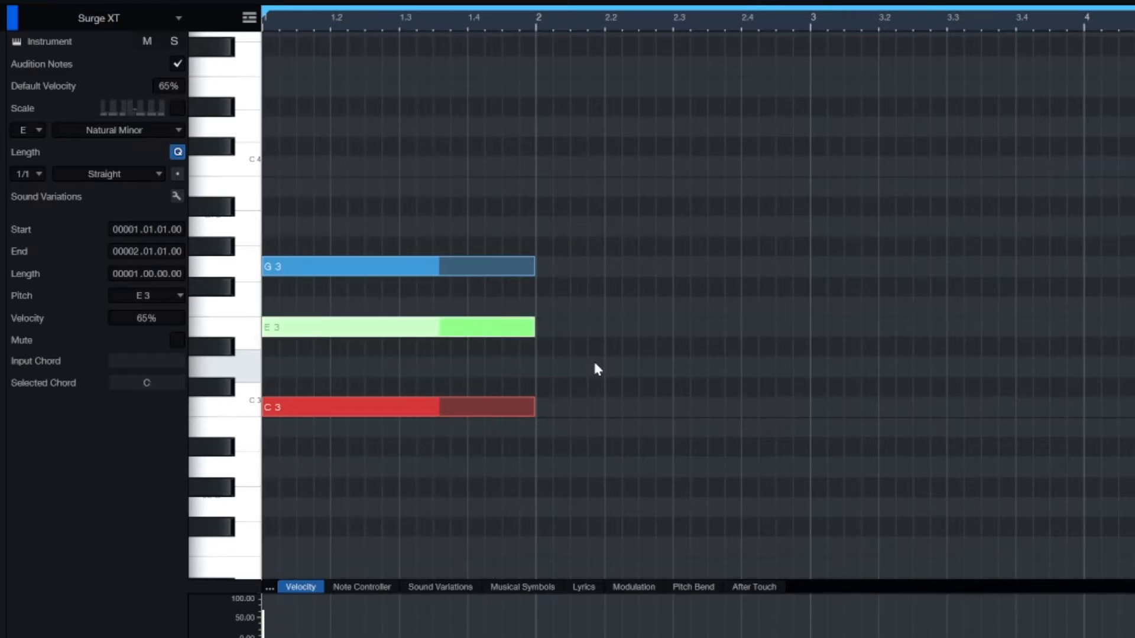
pyautogui.press('space')
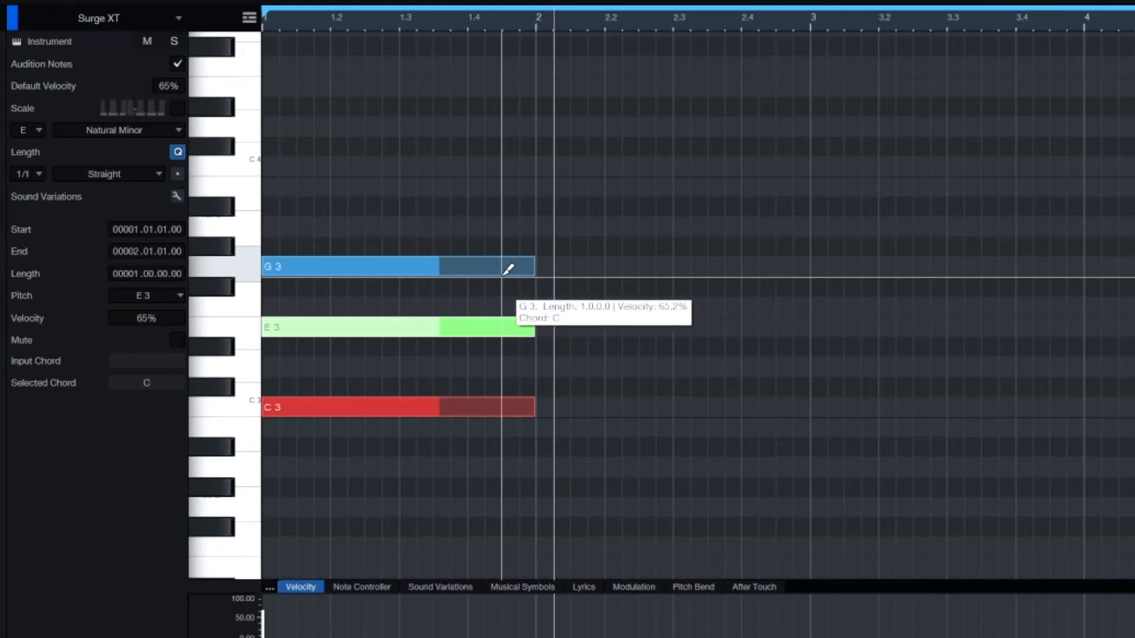
# Step: Delete the chord notes and record a four-note line of G#2, B2, A#2 and D#2 into the part
pyautogui.press('Delete')
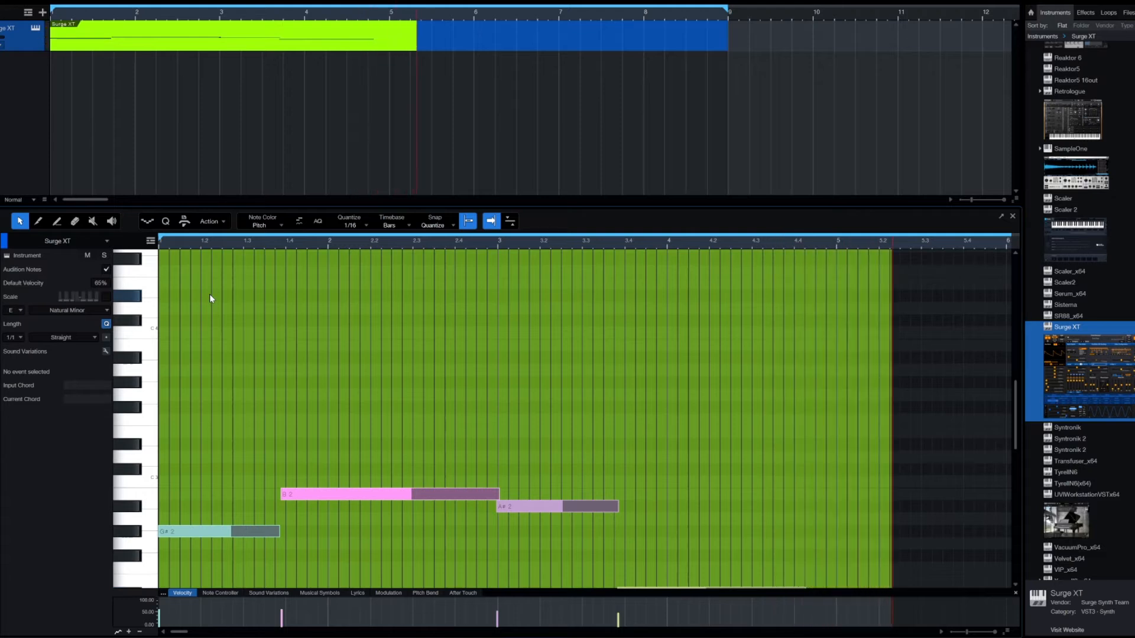
pyautogui.press('space')
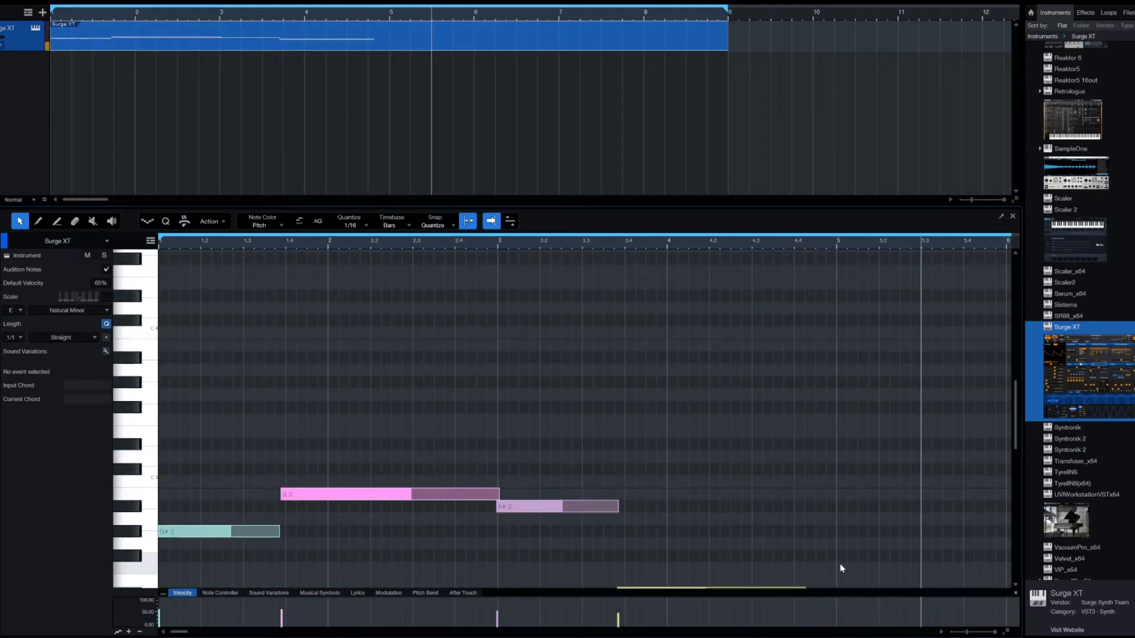
# Step: Set the quantize value to 1/8 and quantize the recorded notes
pyautogui.scroll(-1, 724, 463)
pyautogui.scroll(-2, 722, 458)
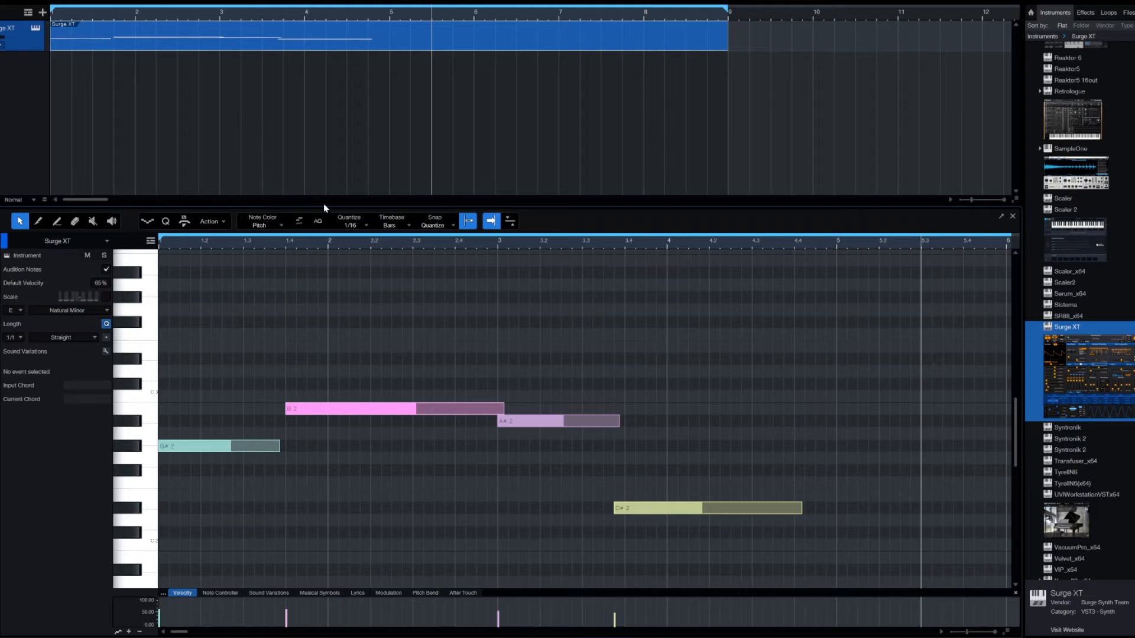
pyautogui.click(358, 226)
pyautogui.click(417, 241)
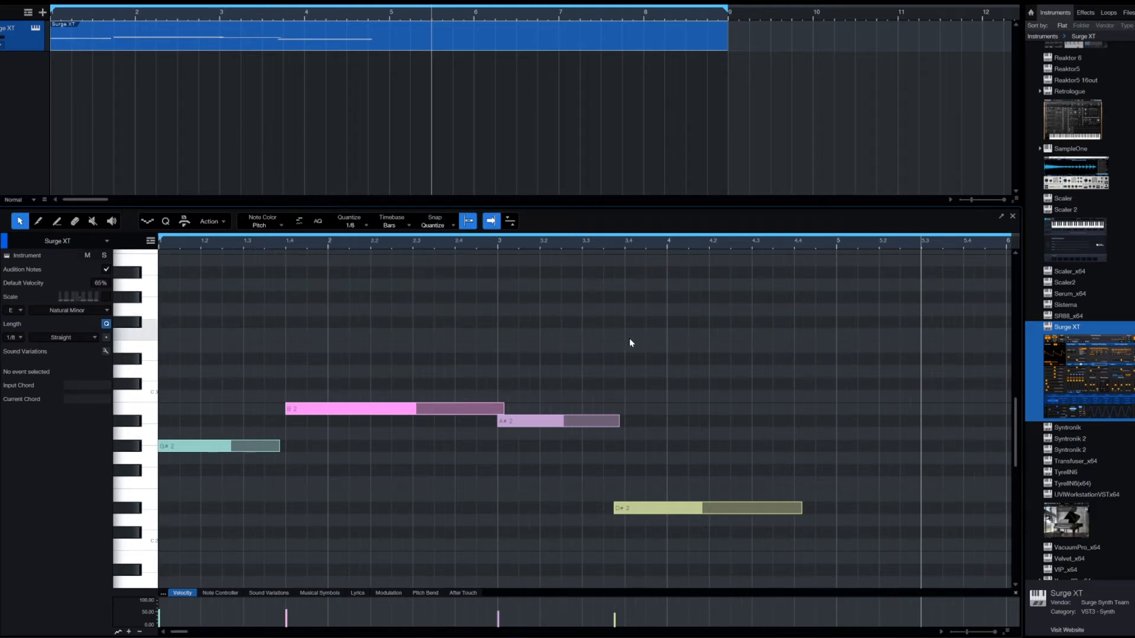
pyautogui.press('q')
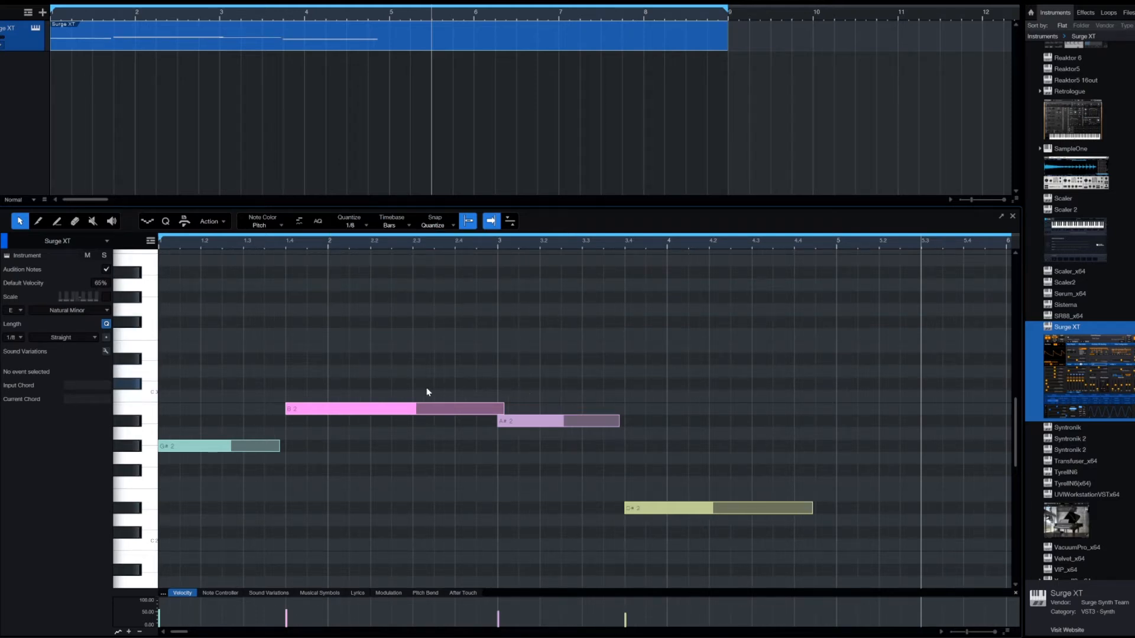
# Step: Trim the B2 note to end at bar 3, extend the G#2 note to beat 1.4, and play the line back
pyautogui.moveTo(507, 408); pyautogui.dragTo(497, 408)
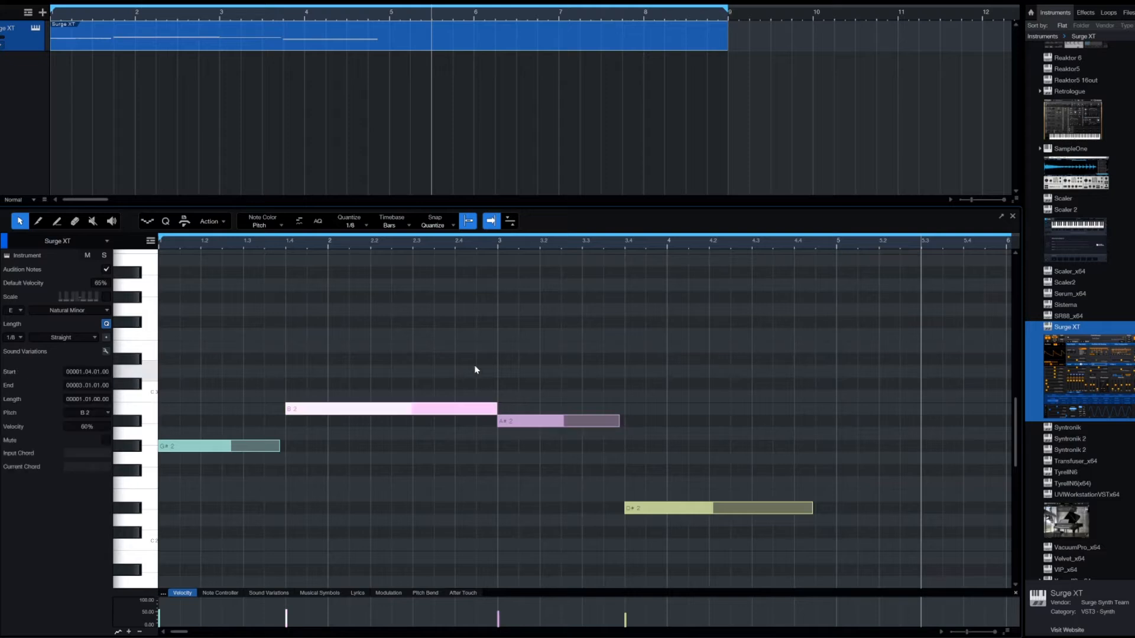
pyautogui.click(394, 428)
pyautogui.moveTo(279, 446); pyautogui.dragTo(285, 447)
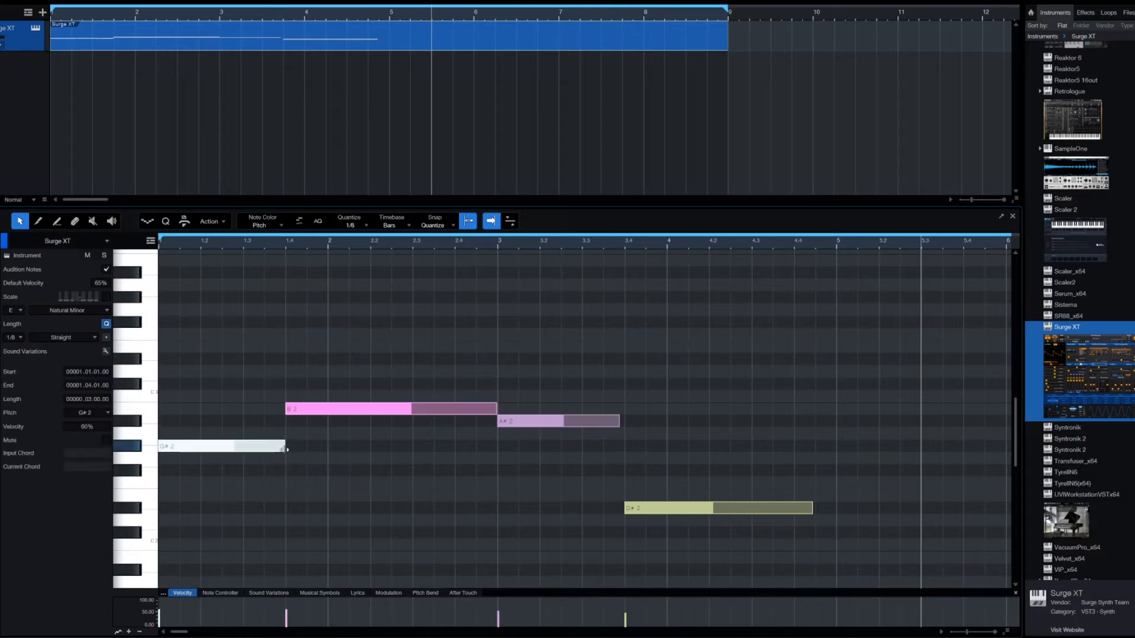
pyautogui.click(279, 421)
pyautogui.press('space')
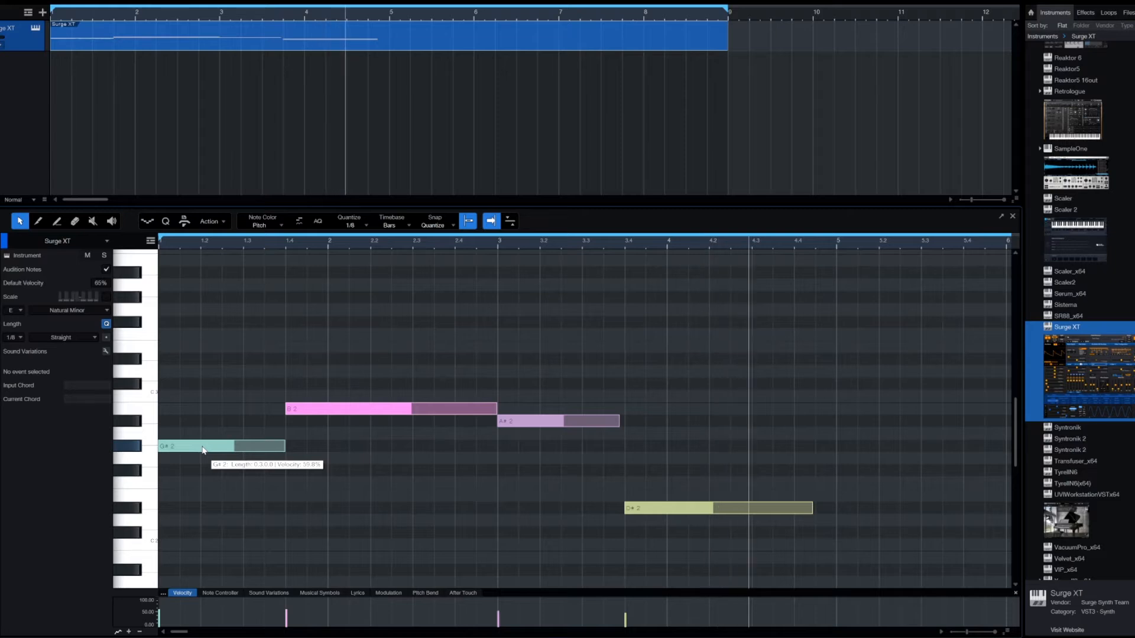
# Step: Select all the notes, and shorten both the instrument part and the loop range to end at bar 5
pyautogui.hotkey('ctrl', 'a')
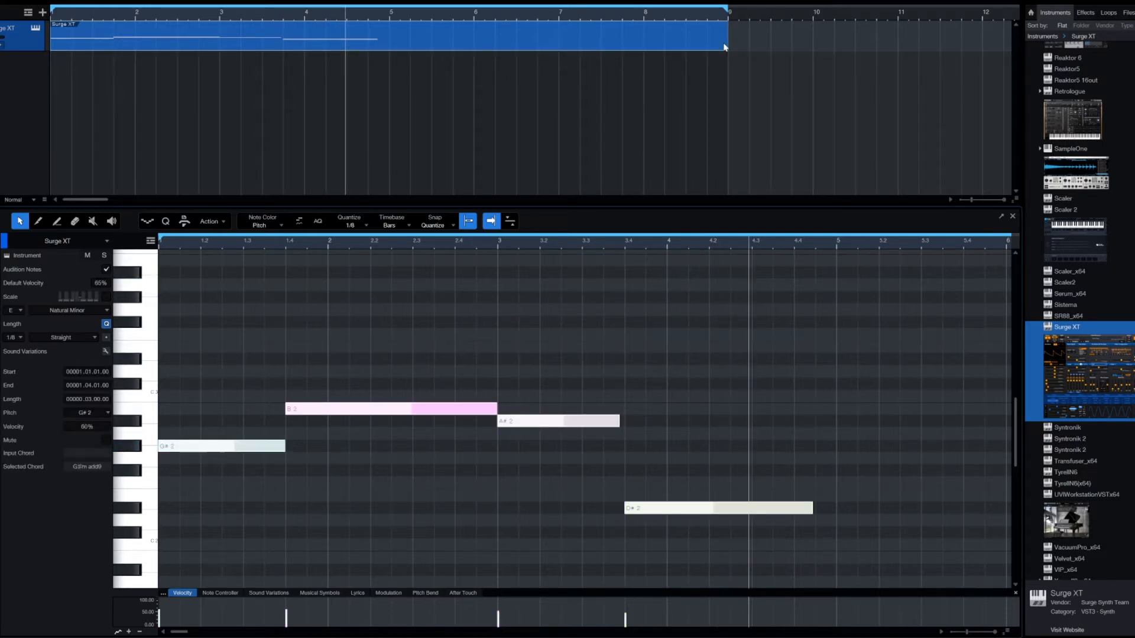
pyautogui.moveTo(731, 45); pyautogui.dragTo(390, 63)
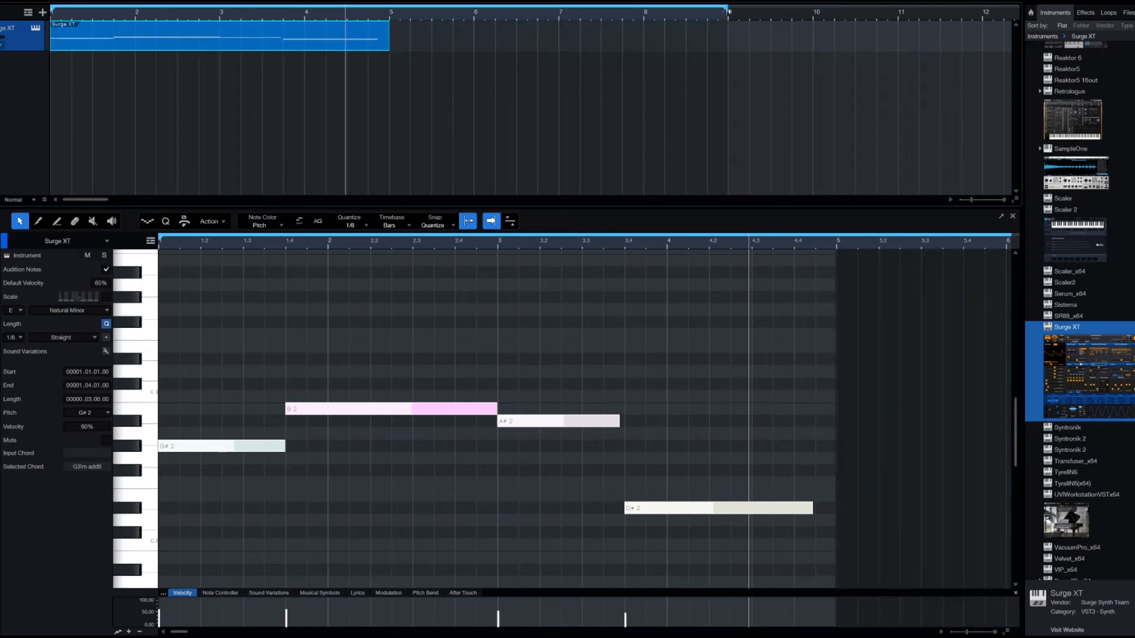
pyautogui.moveTo(728, 11); pyautogui.dragTo(390, 11)
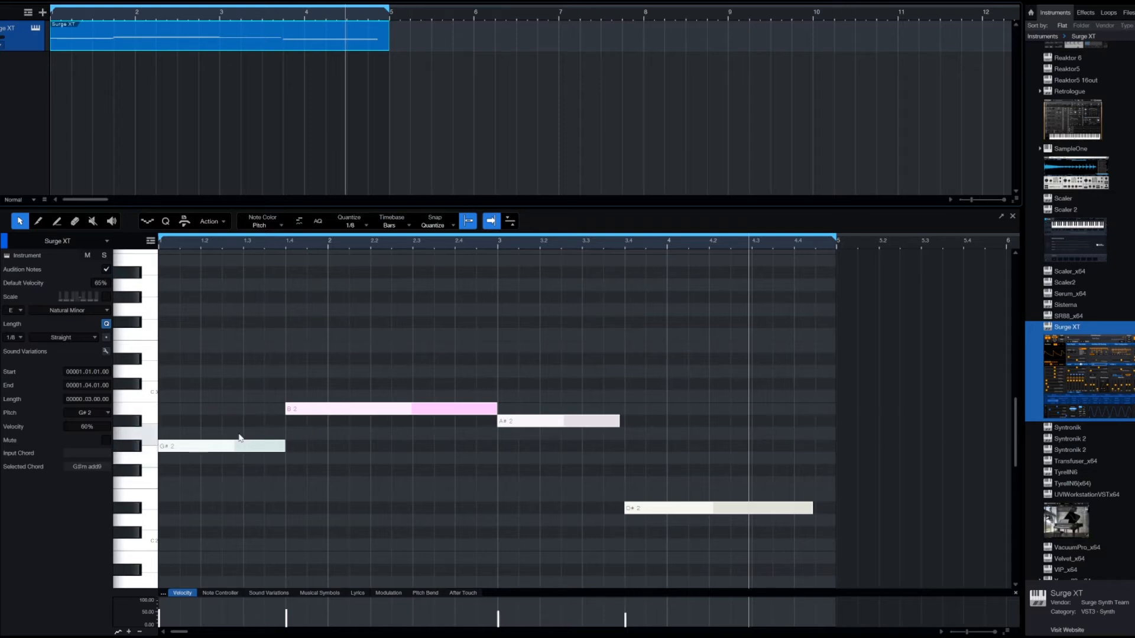
# Step: Stack copies of all four notes 3 and 7 semitones higher to turn the line into minor triads
pyautogui.scroll(2, 242, 438)
pyautogui.scroll(2, 240, 438)
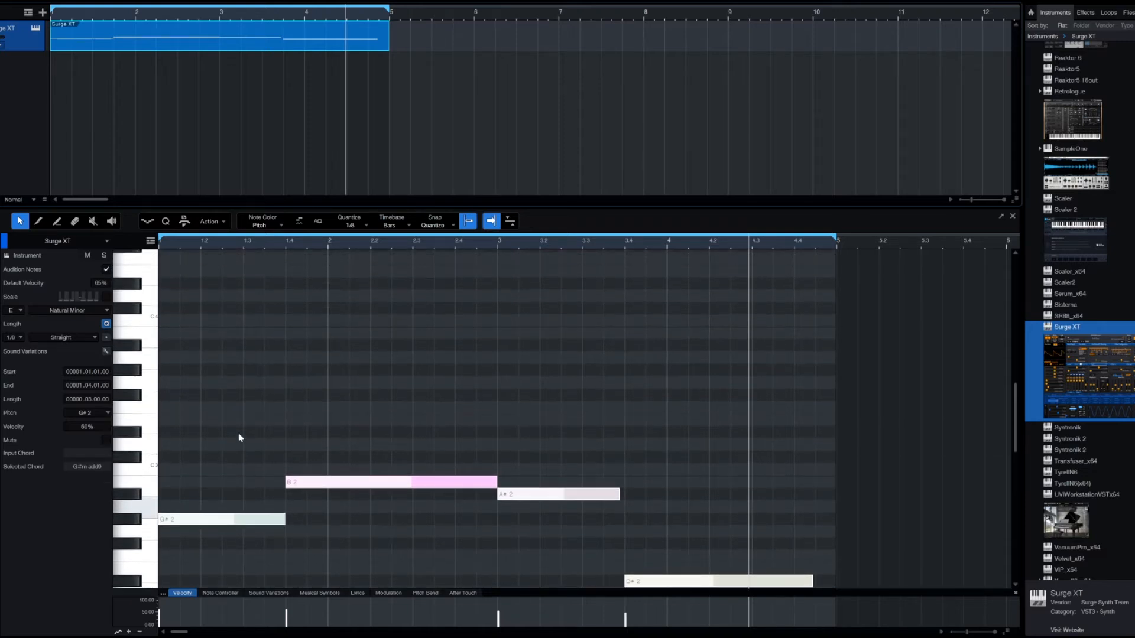
pyautogui.scroll(-1, 239, 438)
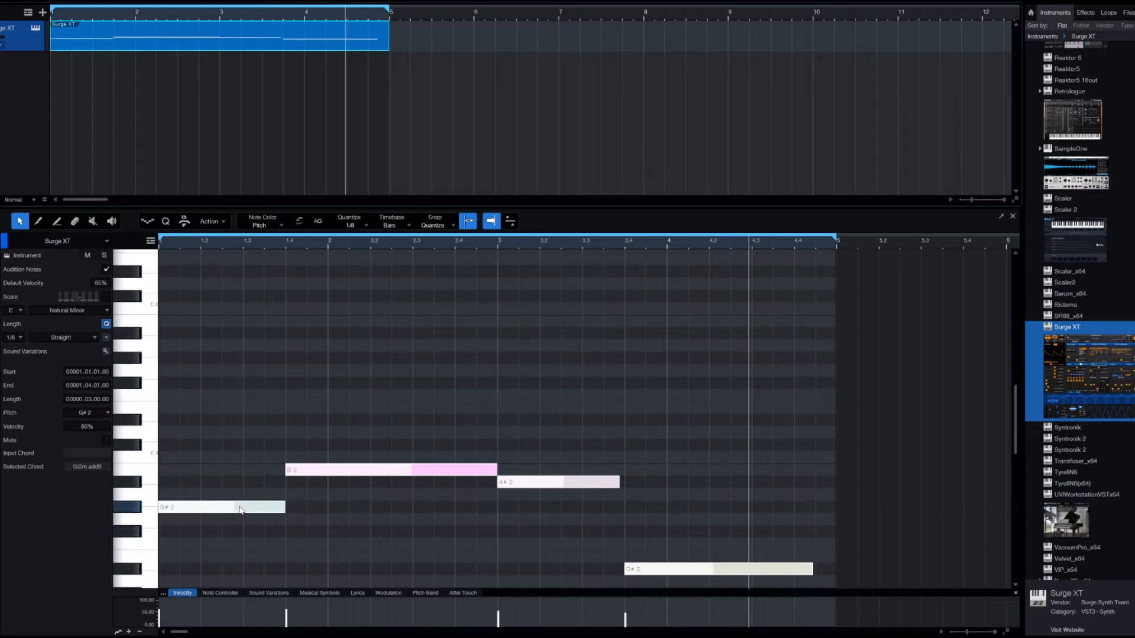
pyautogui.moveTo(240, 509); pyautogui.dragTo(234, 421)
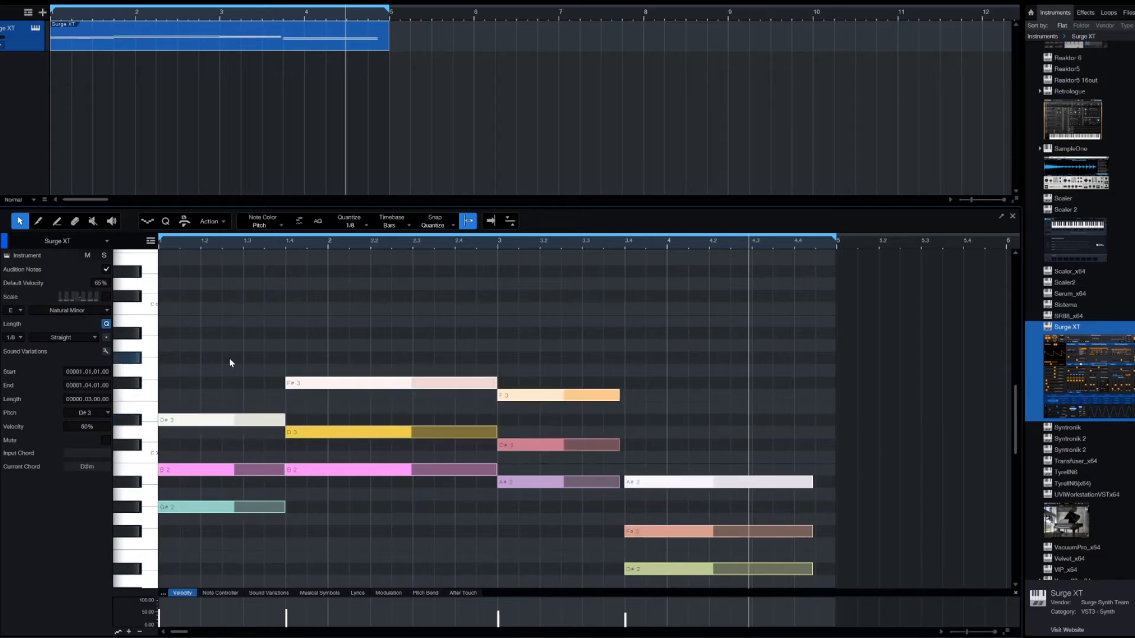
pyautogui.click(229, 359)
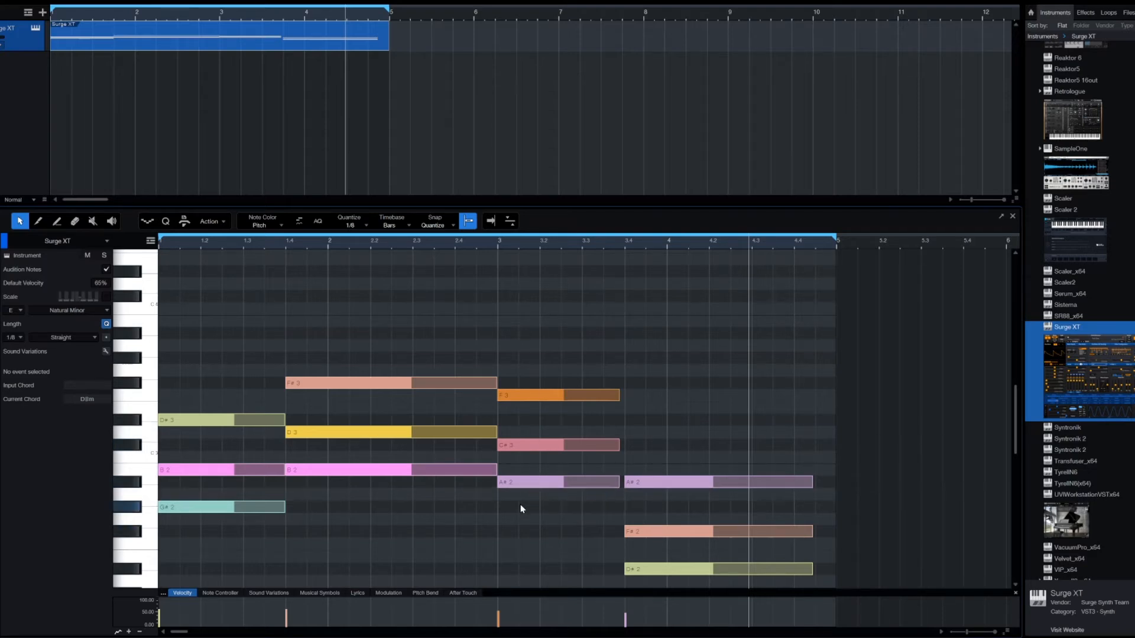
# Step: Raise the second chord's middle note to D#3 and play the chord progression back from the start
pyautogui.press('space')
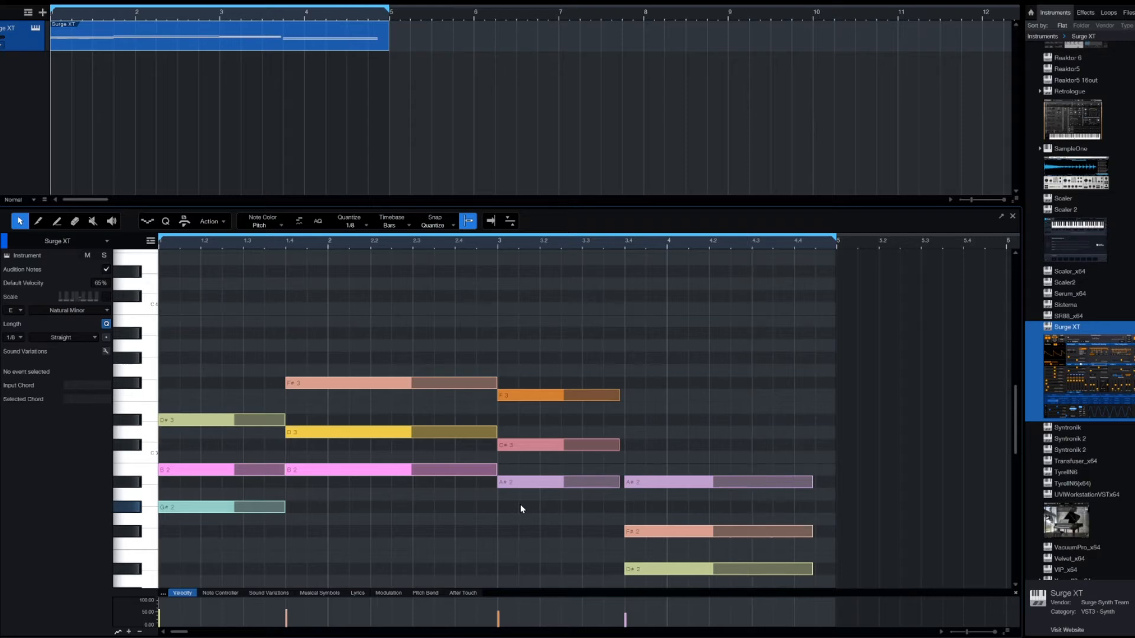
pyautogui.press('space')
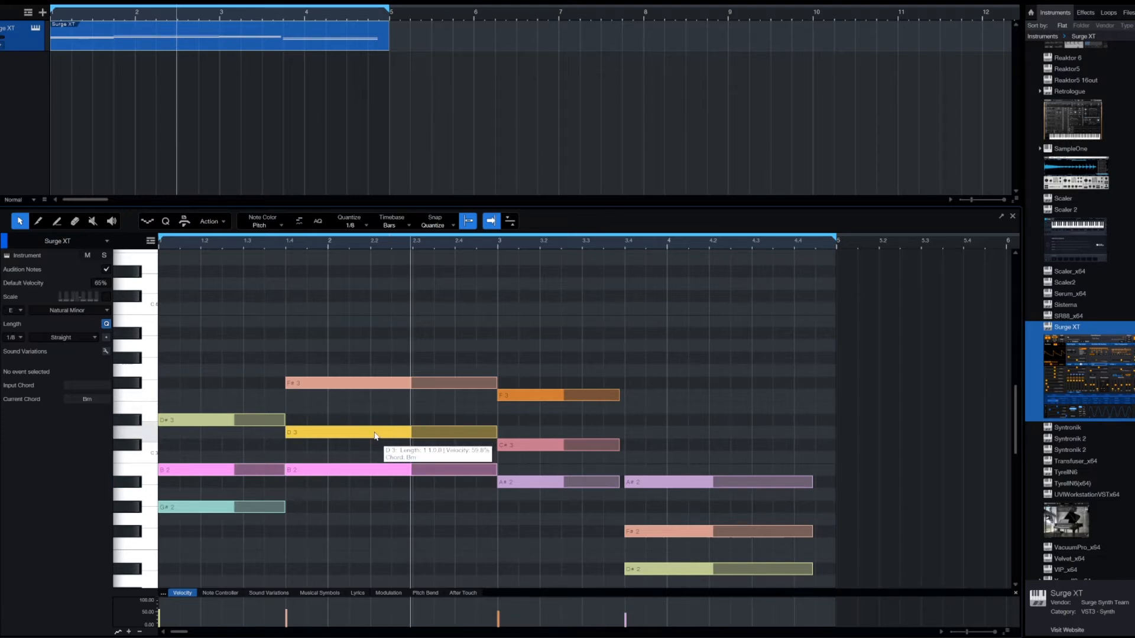
pyautogui.moveTo(374, 437); pyautogui.dragTo(376, 425)
pyautogui.click(388, 453)
pyautogui.press(',')
pyautogui.press('space')
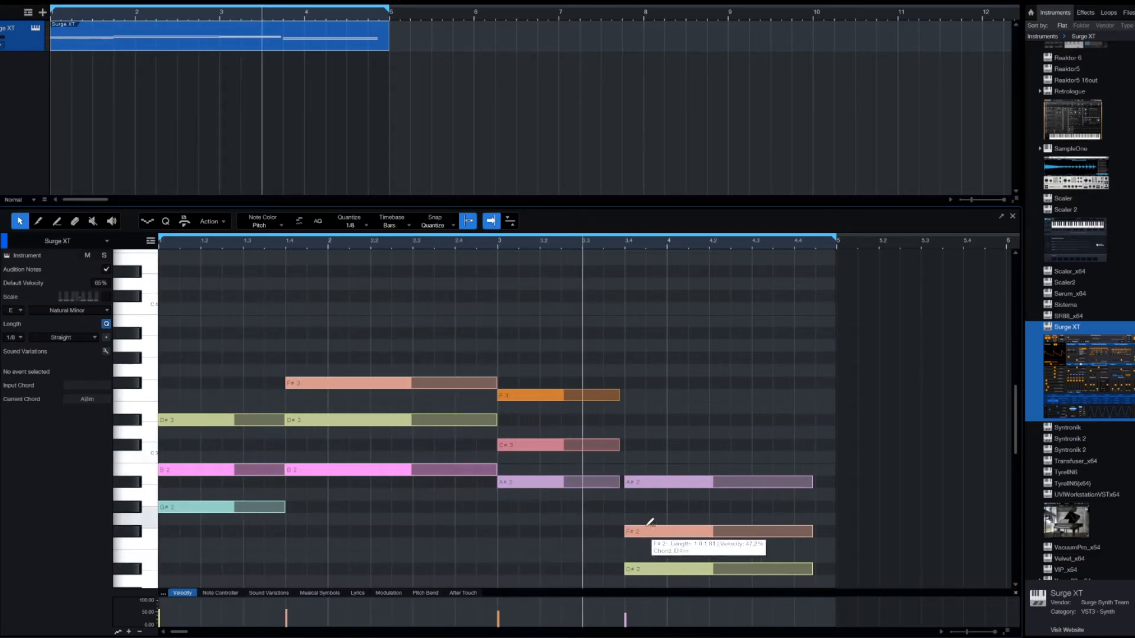
# Step: Add an Xpand!2_x64 instrument track, load its Natural Grand Piano preset, and move the chord part onto the new track
pyautogui.press('space')
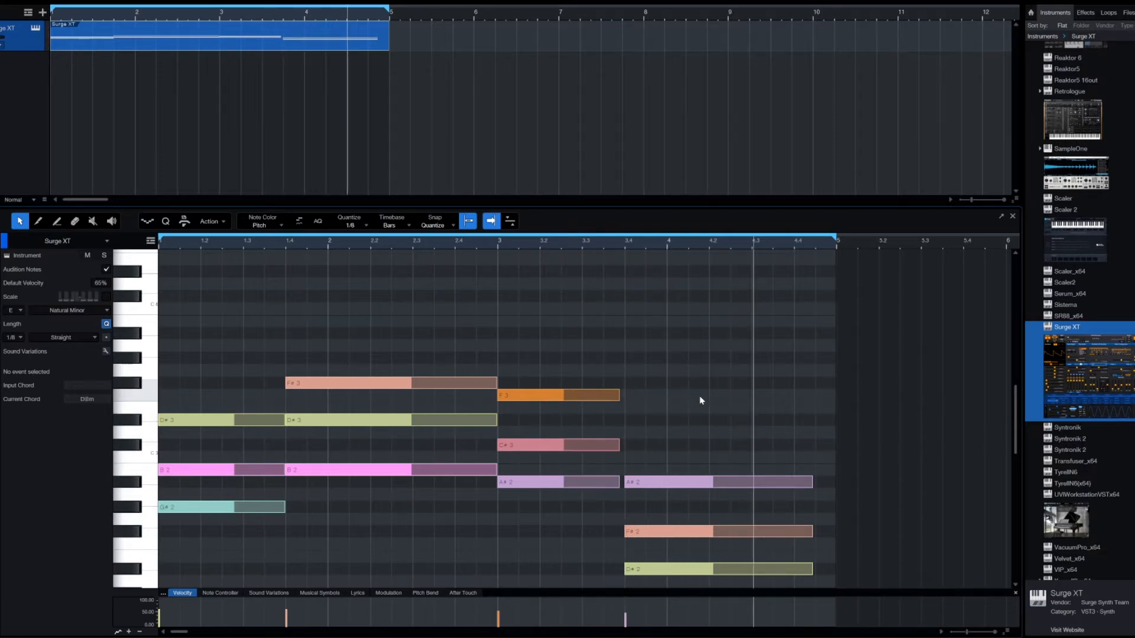
pyautogui.scroll(-3, 682, 385)
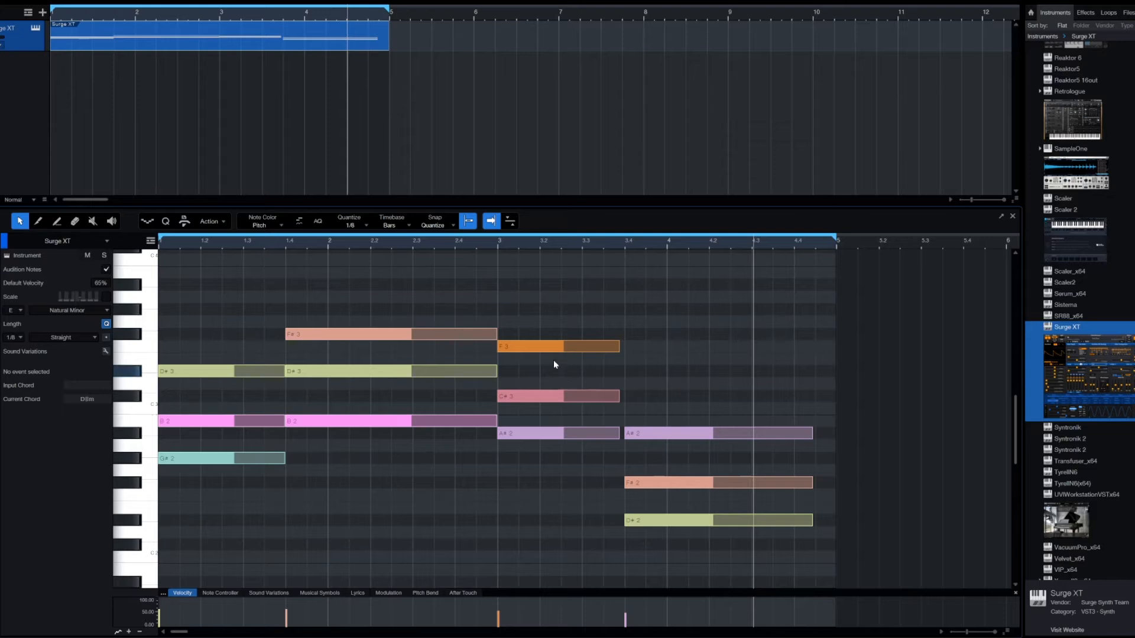
pyautogui.scroll(-2, 1080, 310)
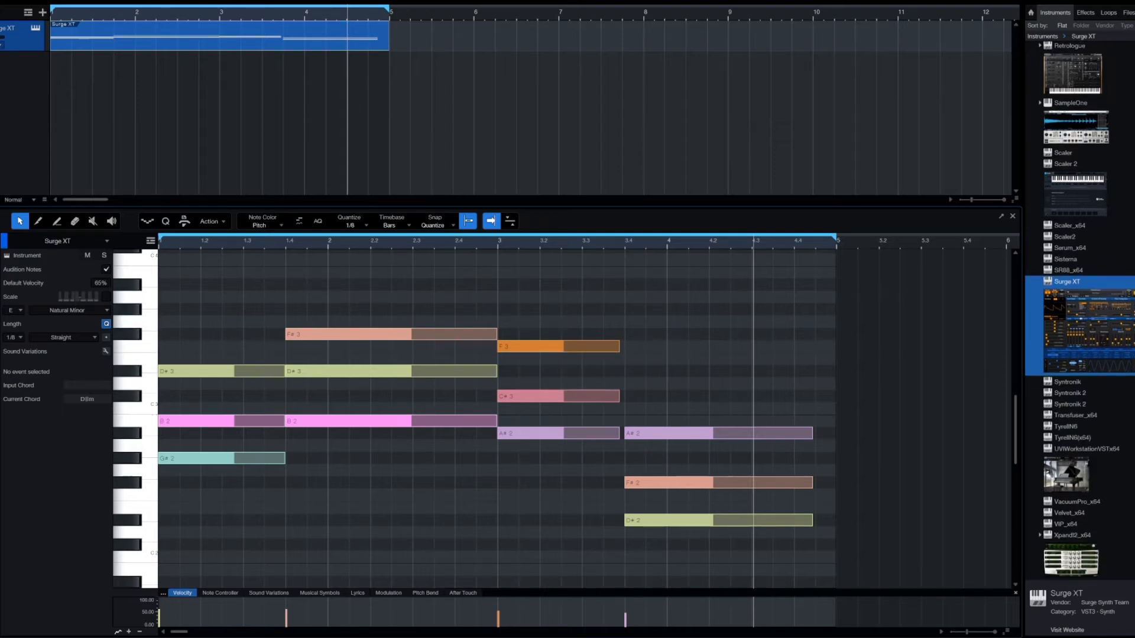
pyautogui.moveTo(1066, 564); pyautogui.dragTo(120, 110)
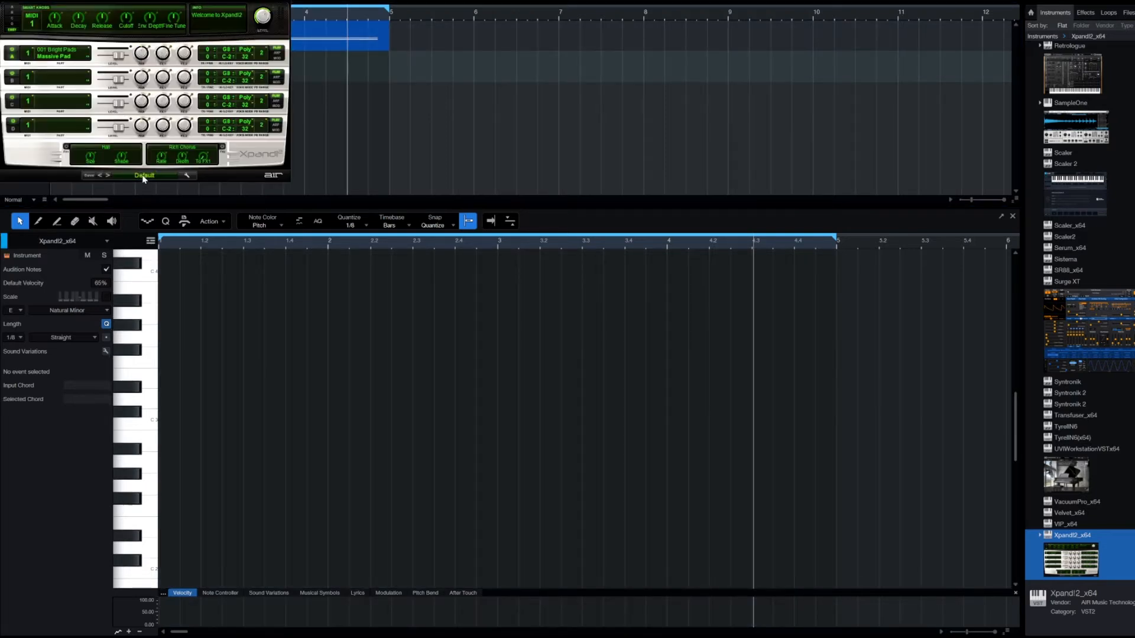
pyautogui.click(143, 177)
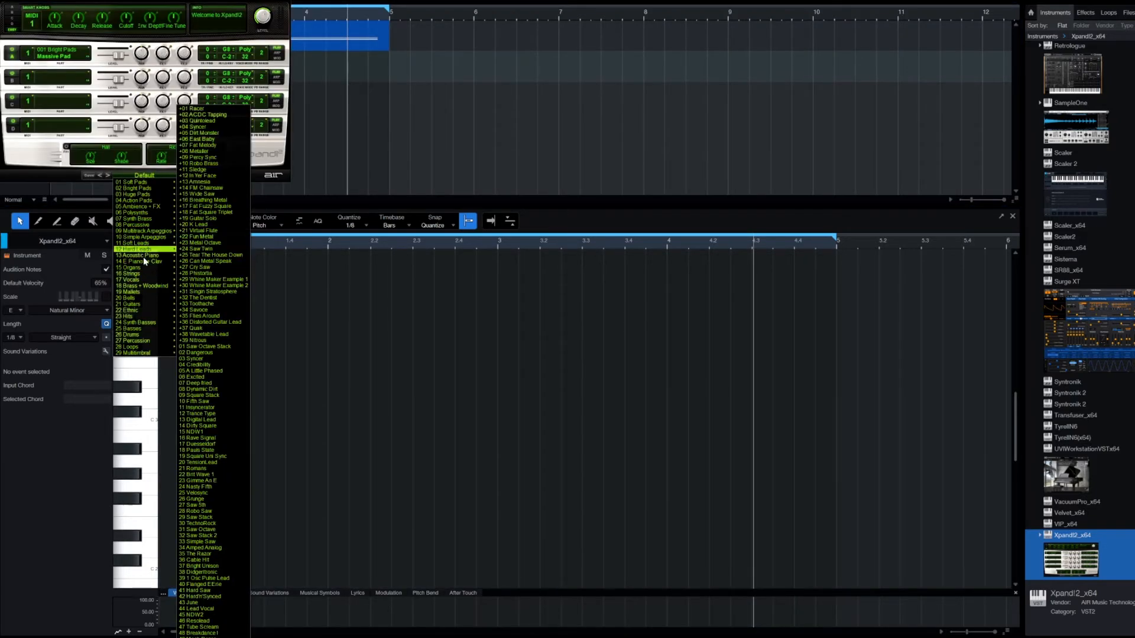
pyautogui.click(143, 257)
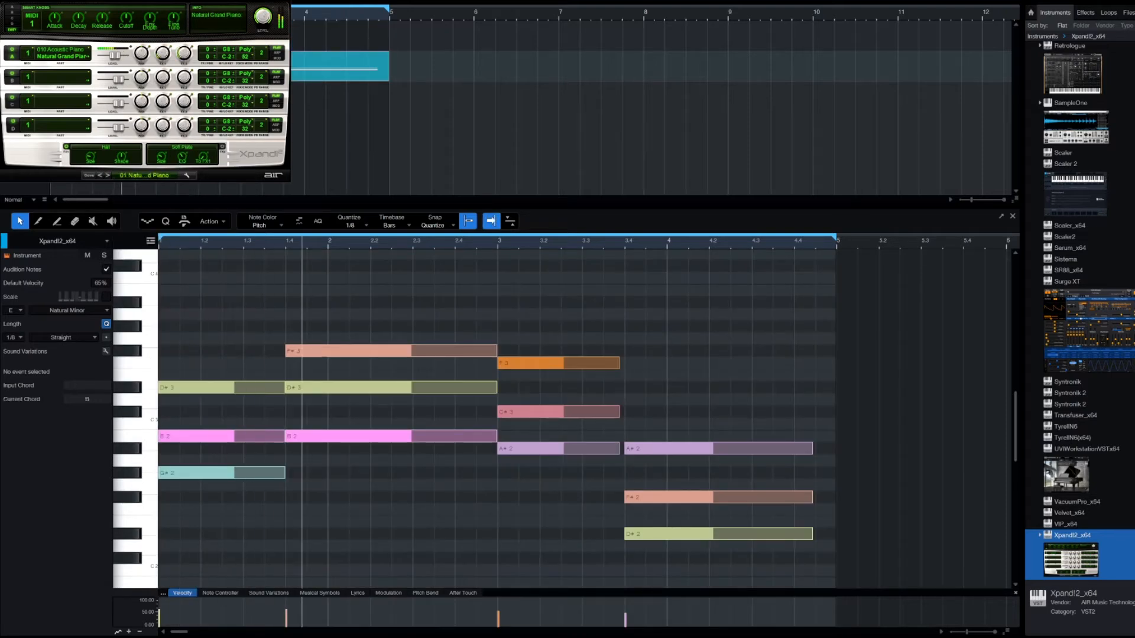
pyautogui.click(284, 1)
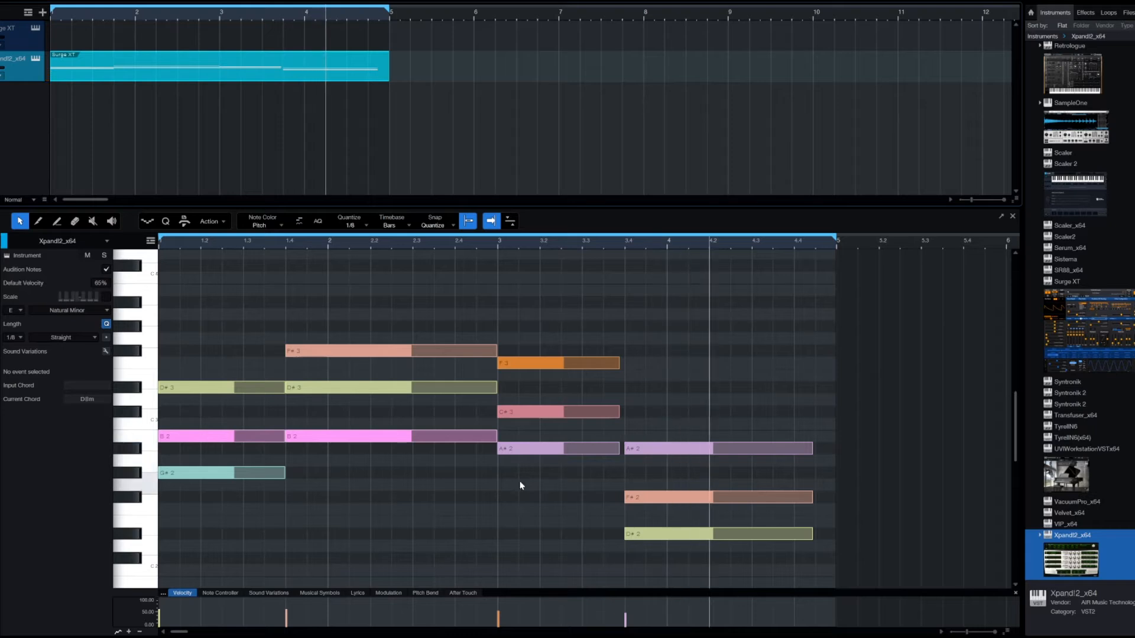
# Step: Raise the velocity of all notes to 100% and set Xpand!2's master level to about +1.6 dB
pyautogui.hotkey('ctrl', 'a')
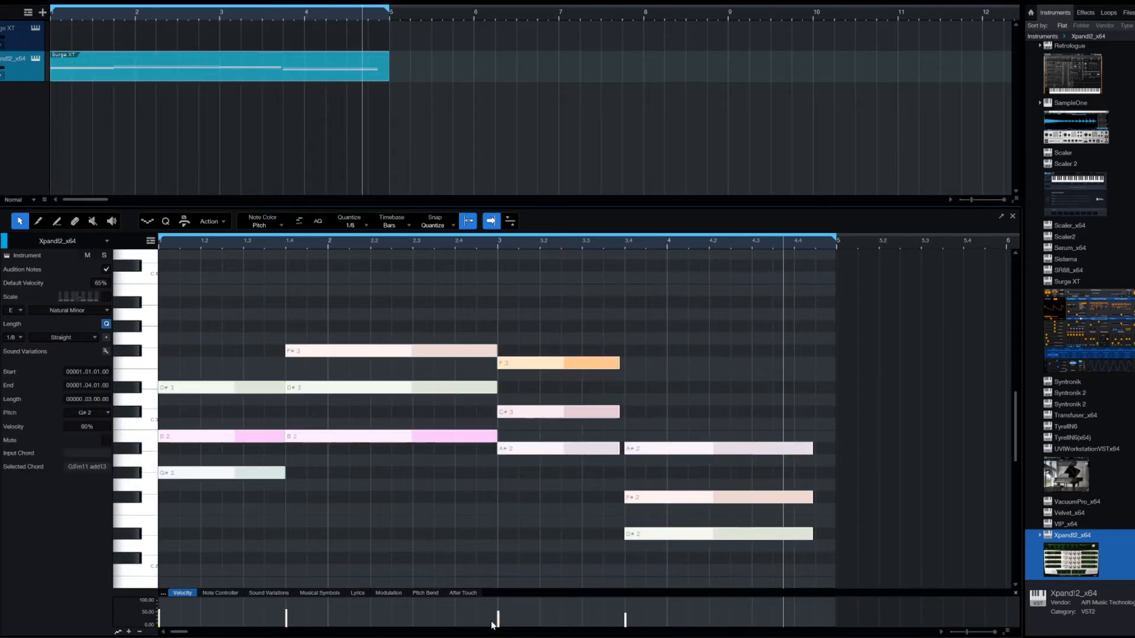
pyautogui.click(513, 523)
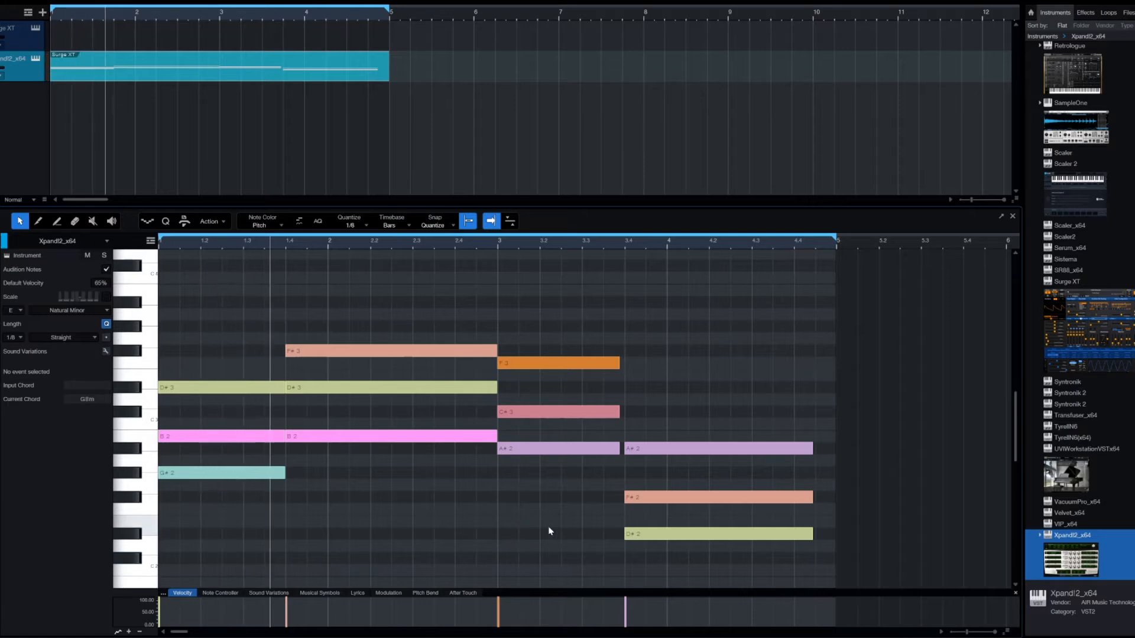
pyautogui.click(35, 58)
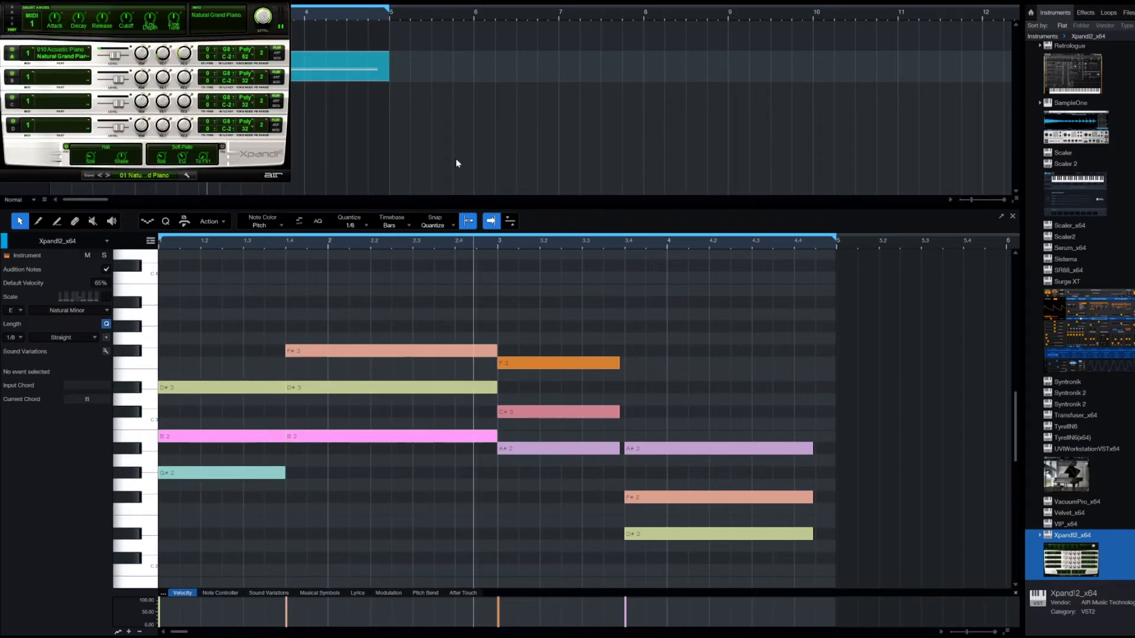
pyautogui.moveTo(262, 17); pyautogui.dragTo(261, 36)
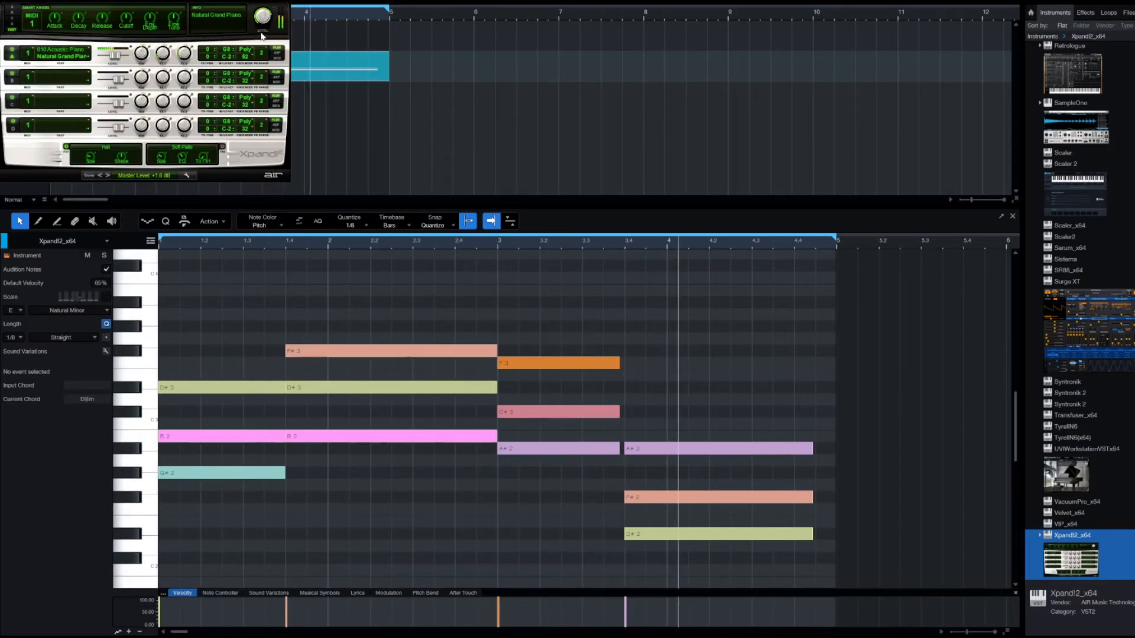
pyautogui.click(285, 2)
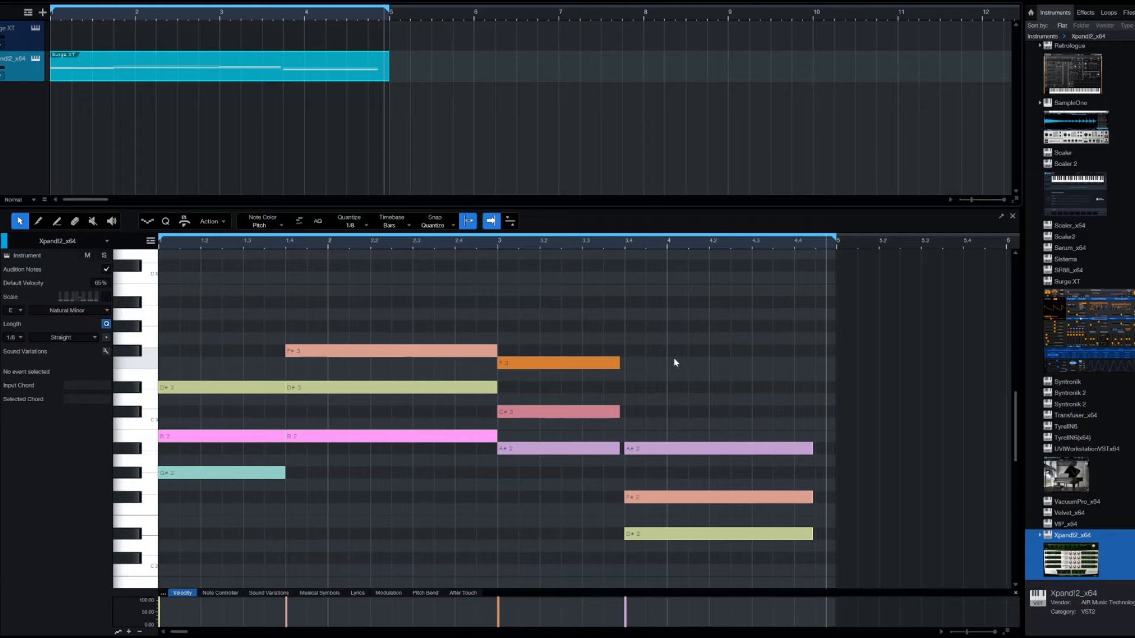
# Step: Lower the D#3, F#3, F3 and C#3 notes of the first three chords by an octave and play the result
pyautogui.moveTo(690, 350); pyautogui.dragTo(163, 412)
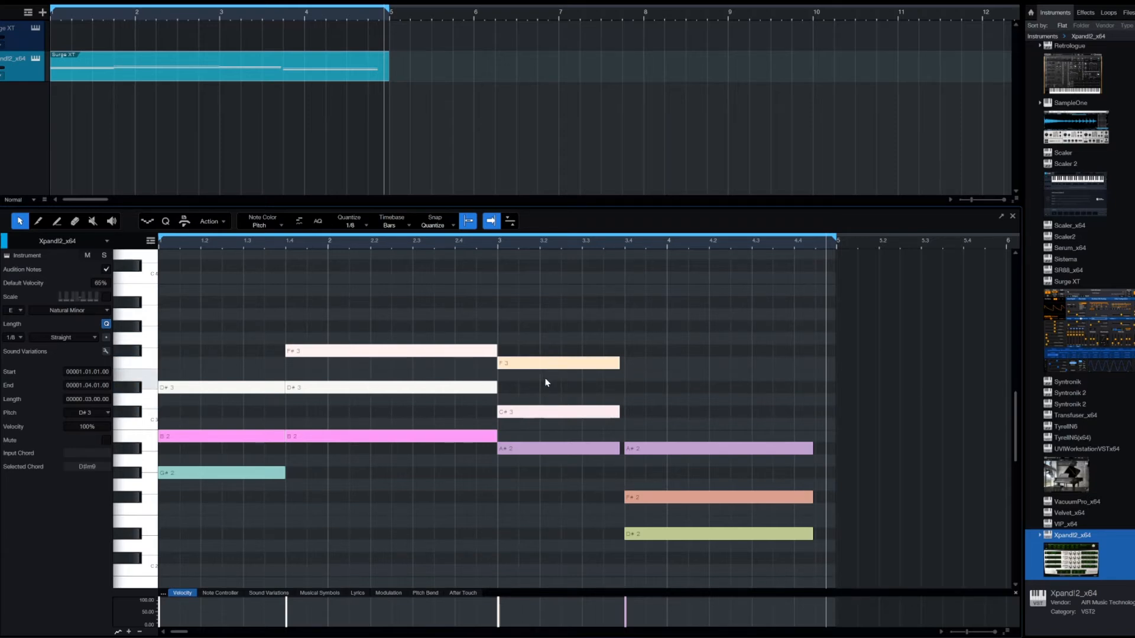
pyautogui.hotkey('shift', 'Down')
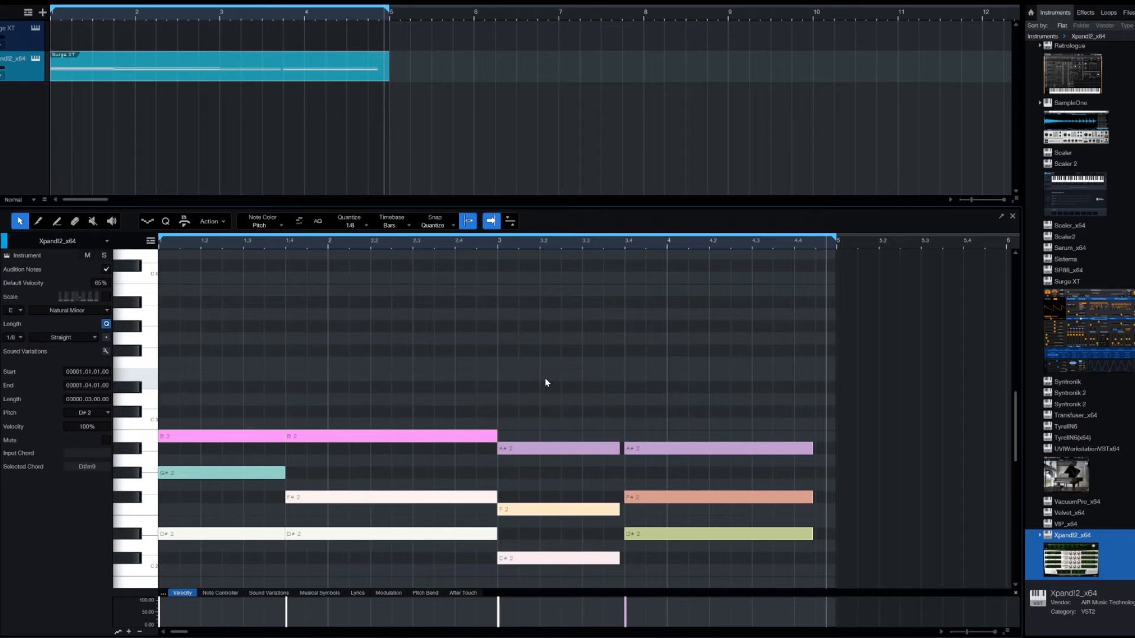
pyautogui.click(503, 353)
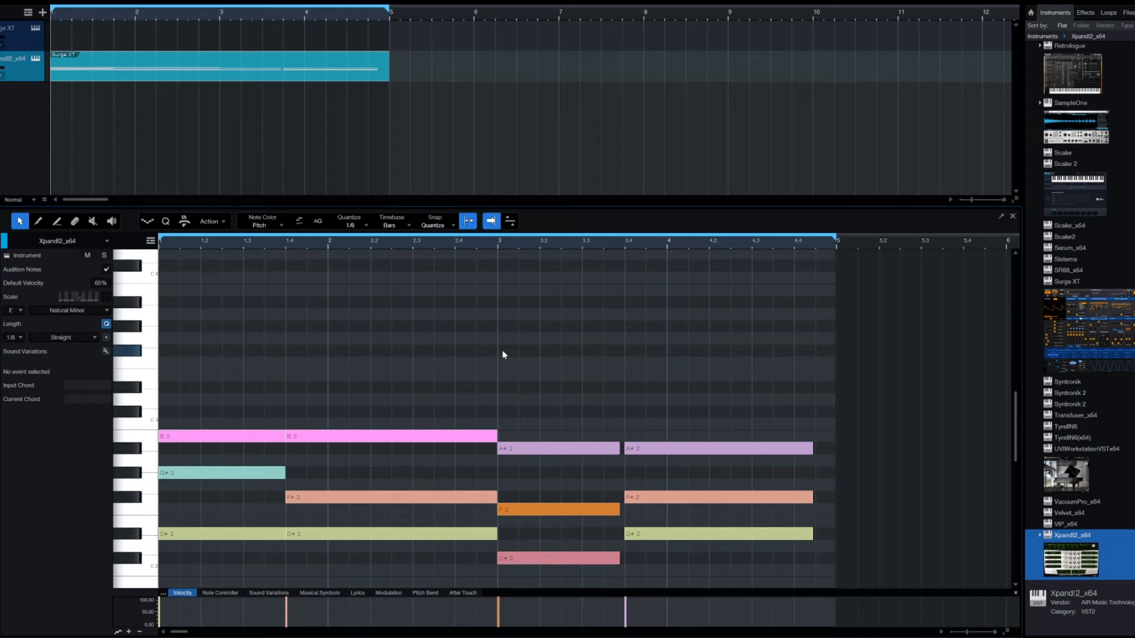
pyautogui.press('space')
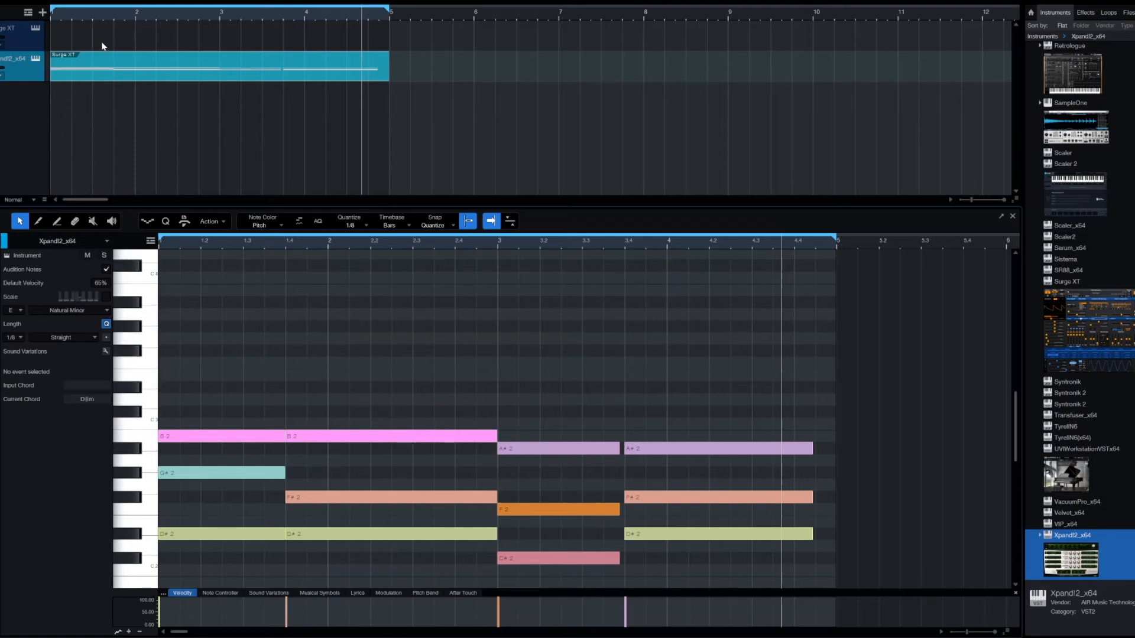
# Step: Move the chord part from the Xpand!2 track back to the Surge XT track and play it
pyautogui.moveTo(107, 77); pyautogui.dragTo(97, 46)
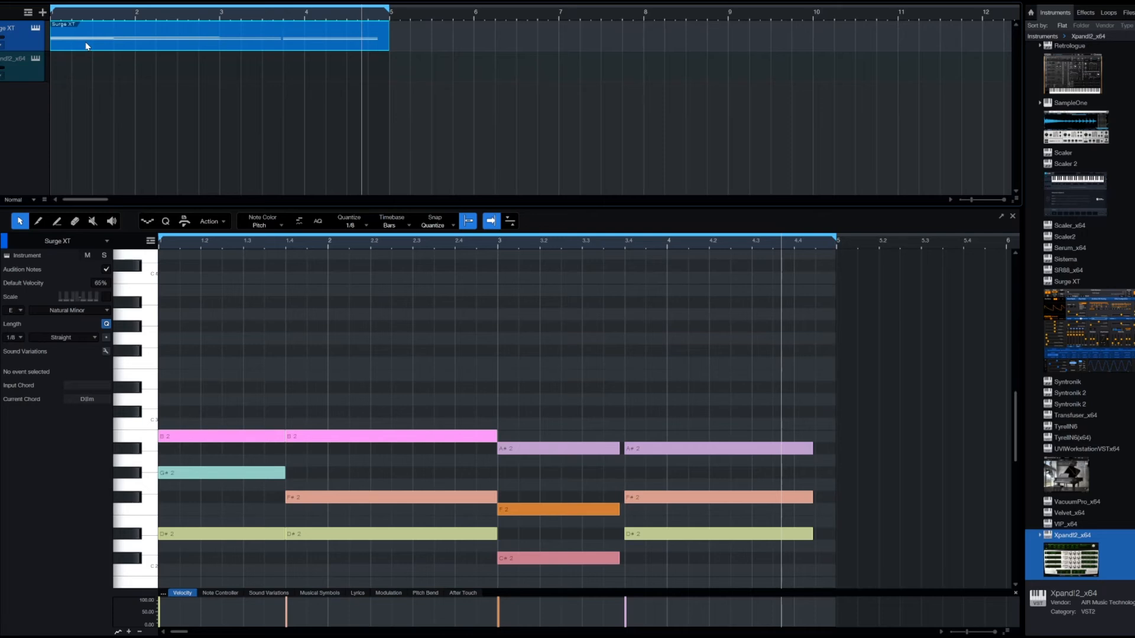
pyautogui.click(158, 86)
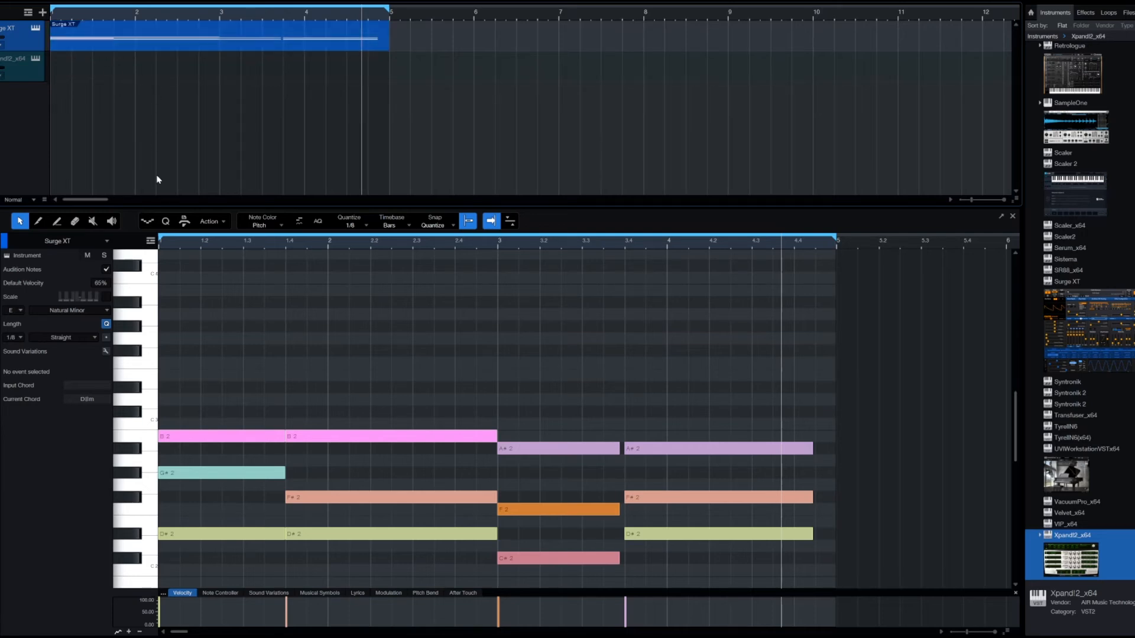
pyautogui.press('space')
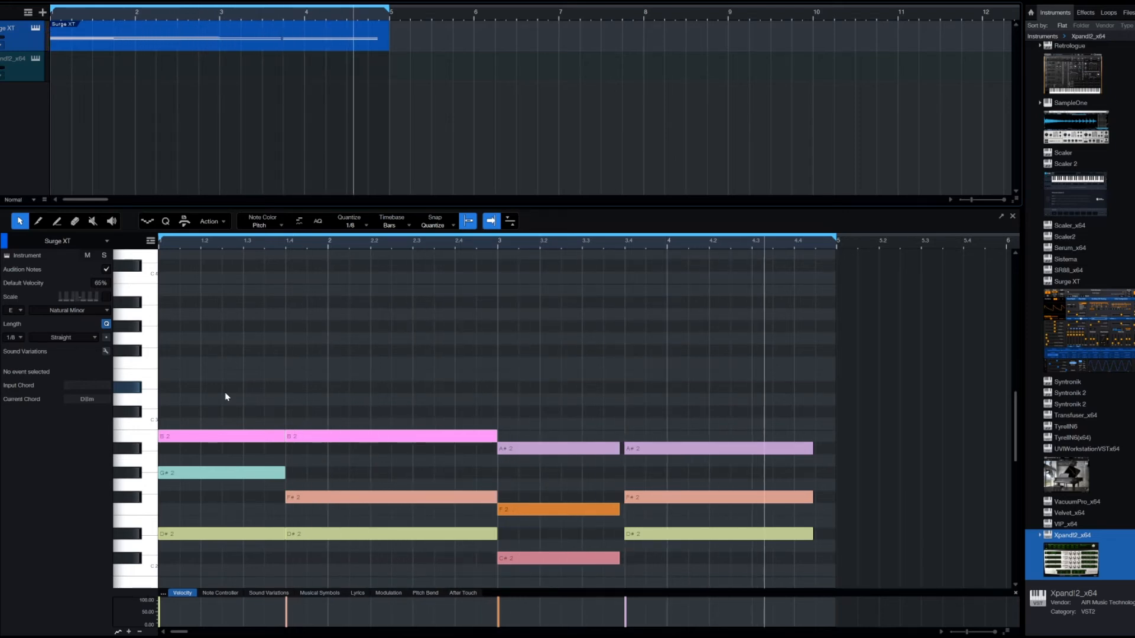
# Step: Raise the third chord's lowest note by an octave to C#3 and listen to the progression
pyautogui.click(549, 559)
pyautogui.hotkey('shift', 'Up')
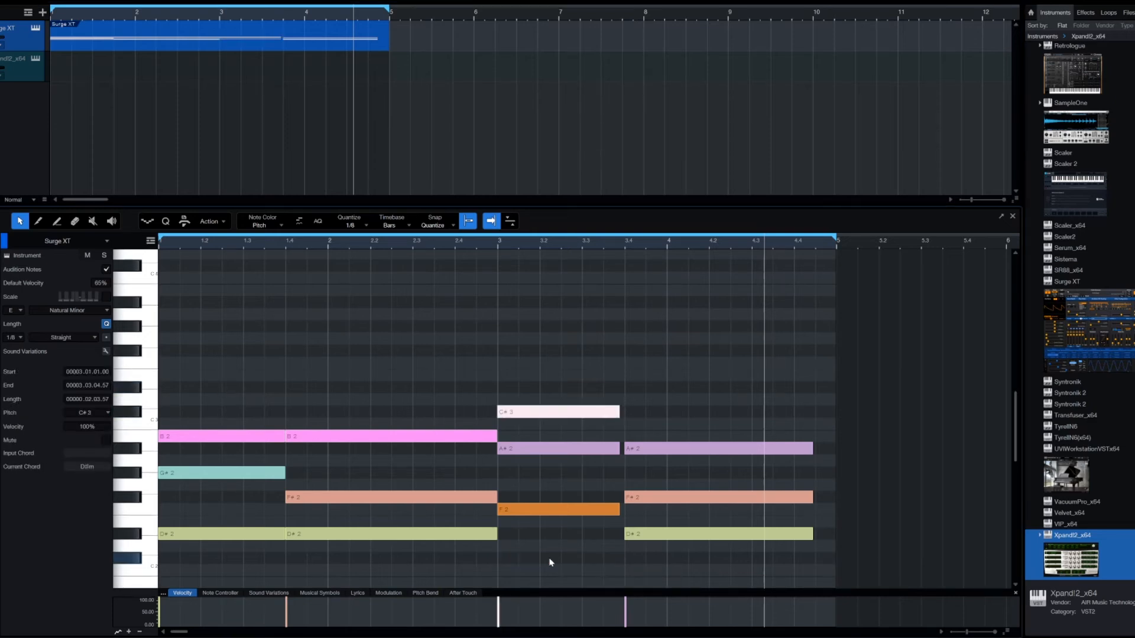
pyautogui.click(607, 342)
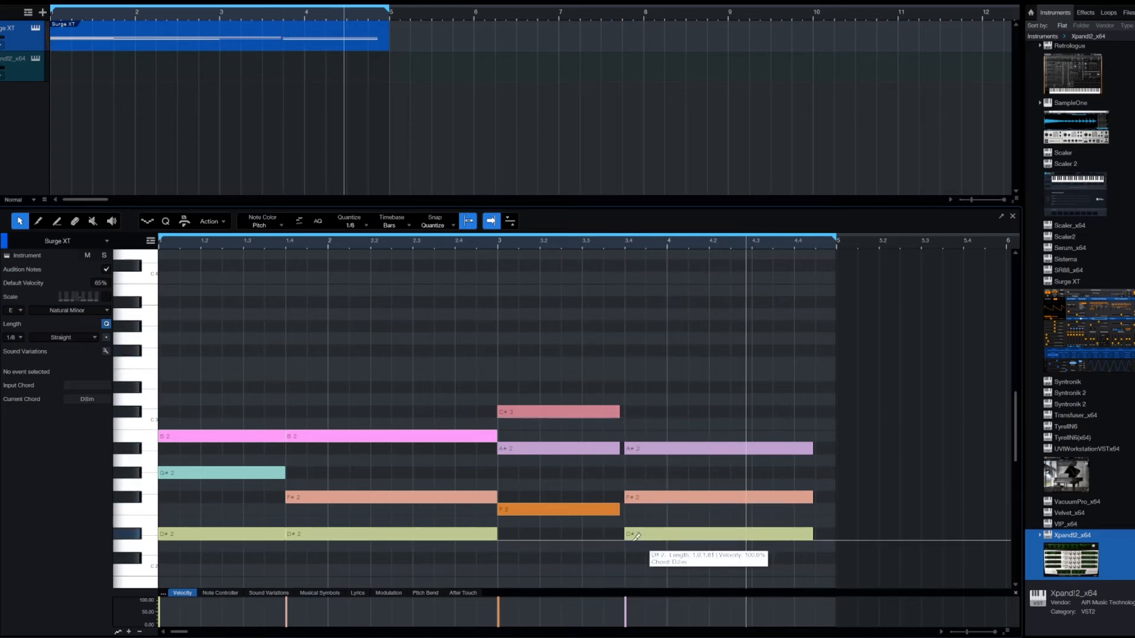
# Step: Split the first chord's B2, G#2 and D#2 notes at staggered eighth-note positions from 1.1.3 to 1.3.3
pyautogui.scroll(-1, 389, 375)
pyautogui.scroll(-2, 389, 375)
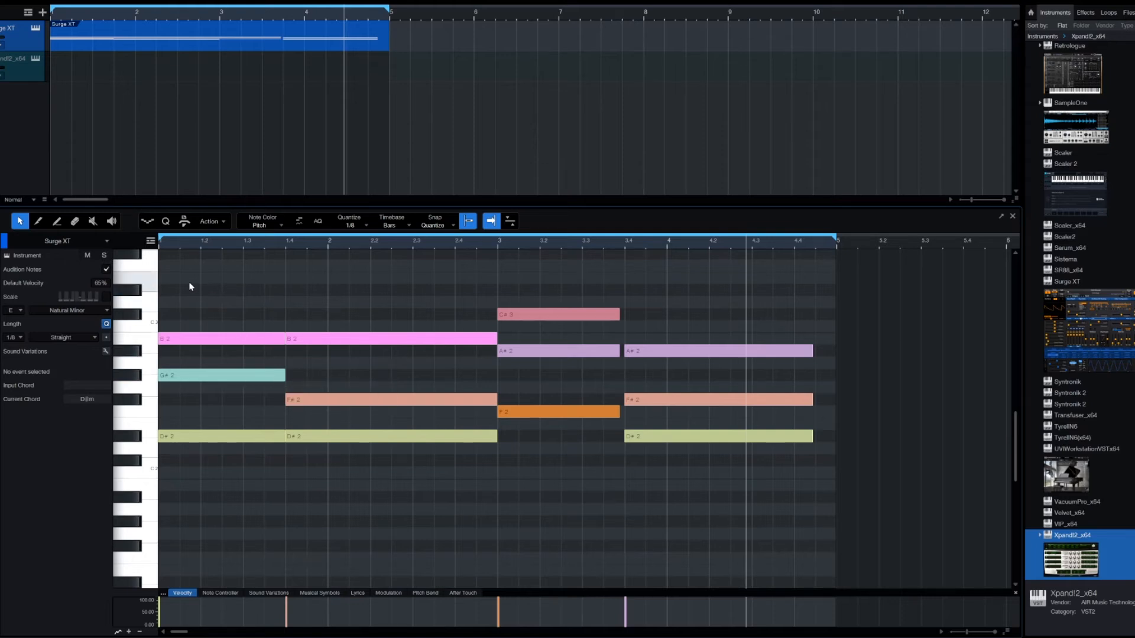
pyautogui.click(36, 223)
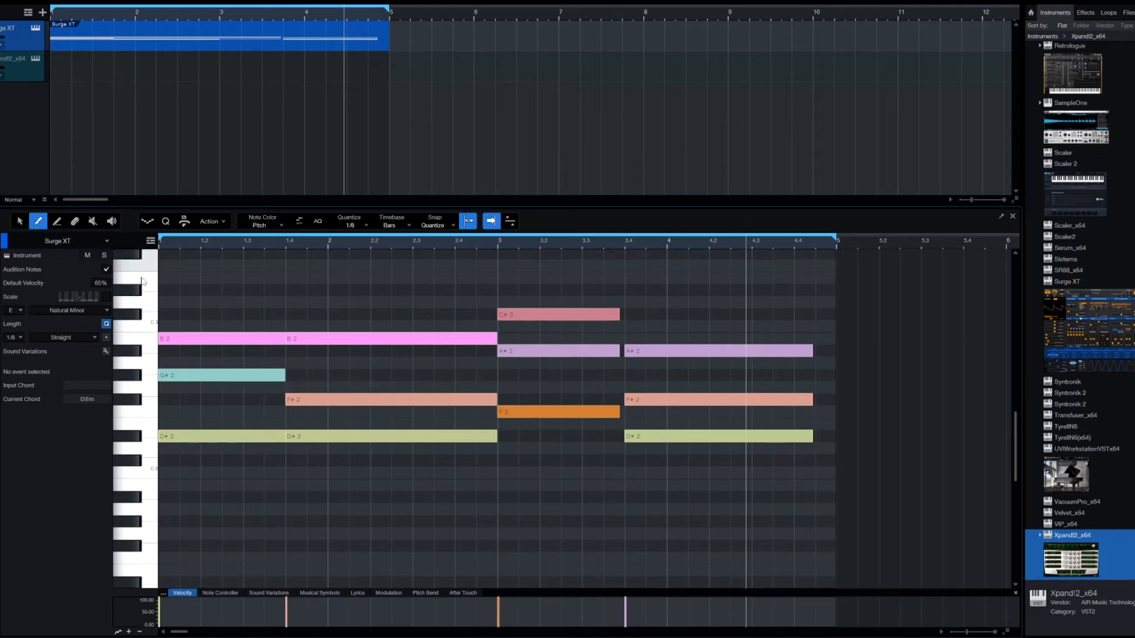
pyautogui.click(180, 341)
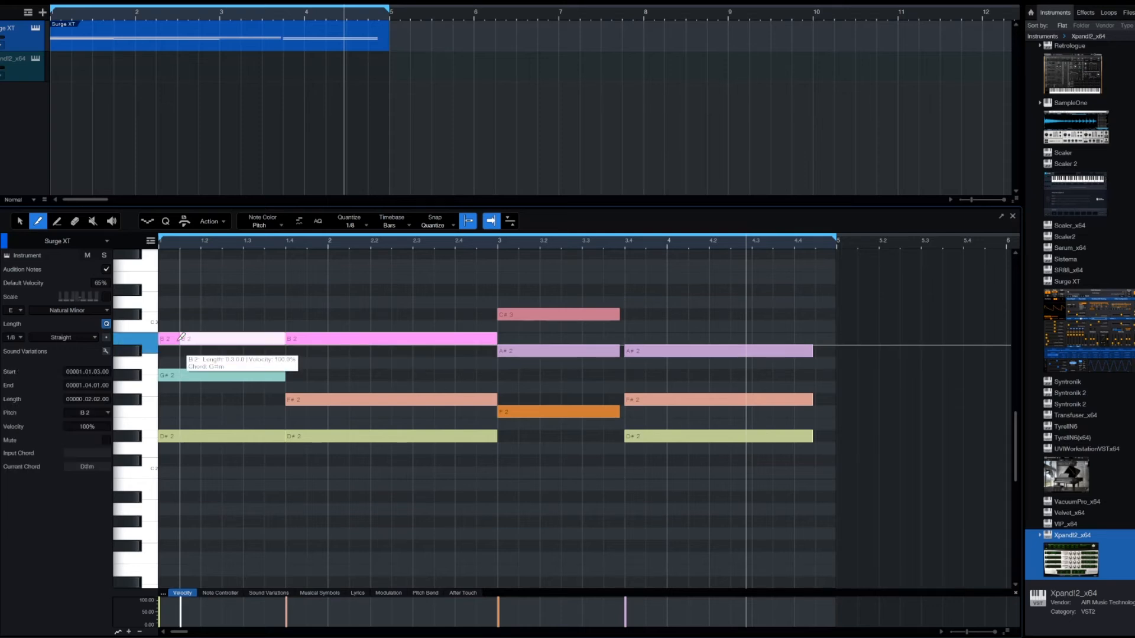
pyautogui.click(204, 375)
pyautogui.click(224, 436)
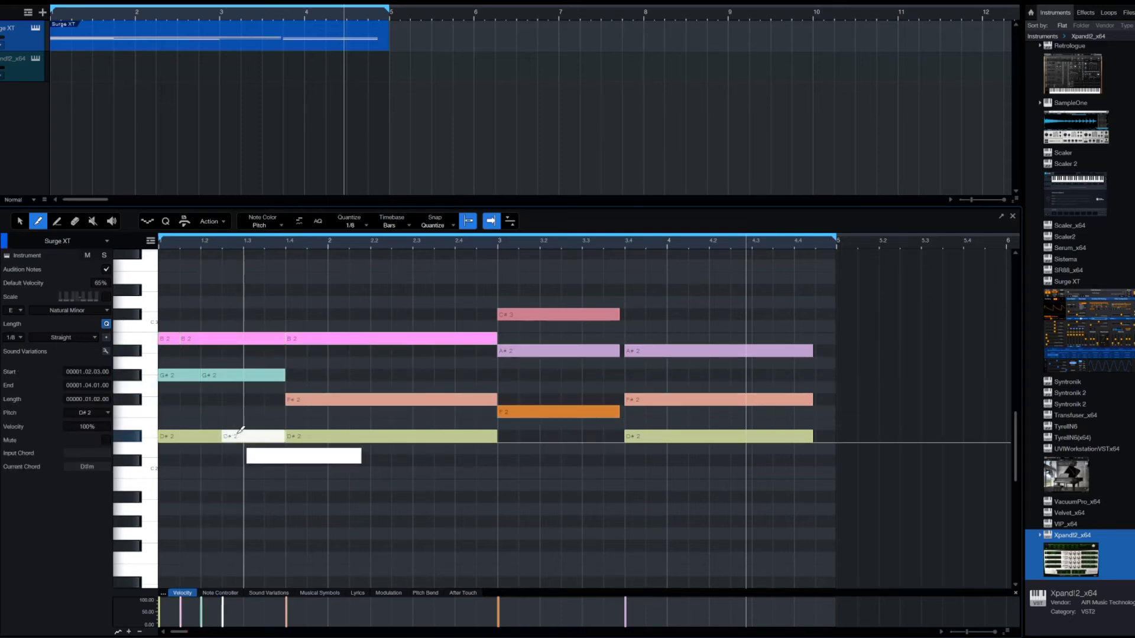
pyautogui.click(246, 338)
pyautogui.click(265, 375)
# Step: Split the second chord's F#2, D#2 and B2 notes at staggered eighth-note grid positions between 1.4.3 and 2.4.3
pyautogui.click(308, 400)
pyautogui.click(330, 437)
pyautogui.click(372, 339)
pyautogui.click(434, 400)
pyautogui.click(413, 436)
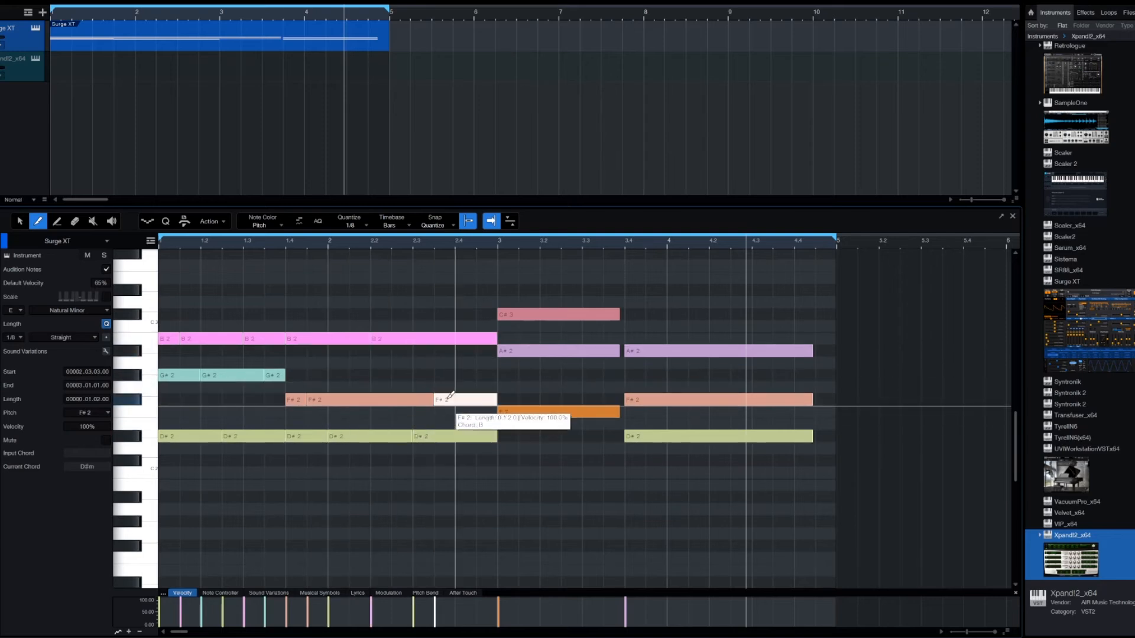
pyautogui.click(476, 339)
# Step: Split the third chord's A#2, F2 and C#3 notes at successive eighth-note positions from 3.1.3 to 3.3.3
pyautogui.click(517, 351)
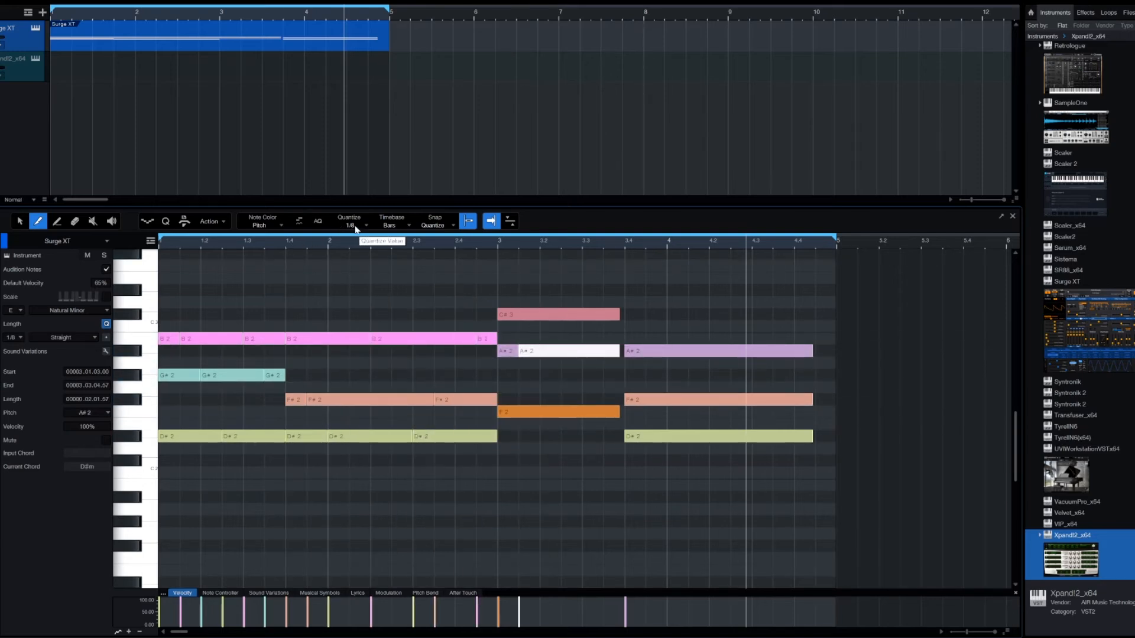
pyautogui.click(540, 412)
pyautogui.click(562, 315)
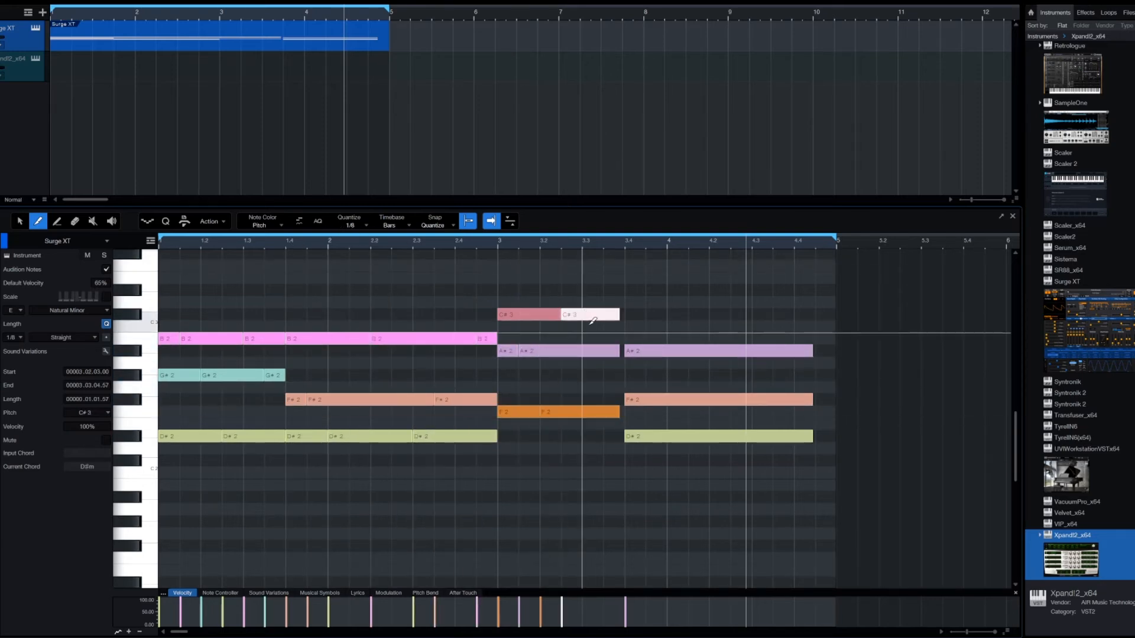
pyautogui.click(583, 412)
pyautogui.click(604, 314)
# Step: Split the last chord's A#2, D#2 and F#2 notes at staggered eighth-note grid positions between 3.4.3 and 4.4
pyautogui.click(646, 352)
pyautogui.click(667, 436)
pyautogui.click(689, 351)
pyautogui.click(710, 399)
pyautogui.click(751, 436)
pyautogui.click(772, 351)
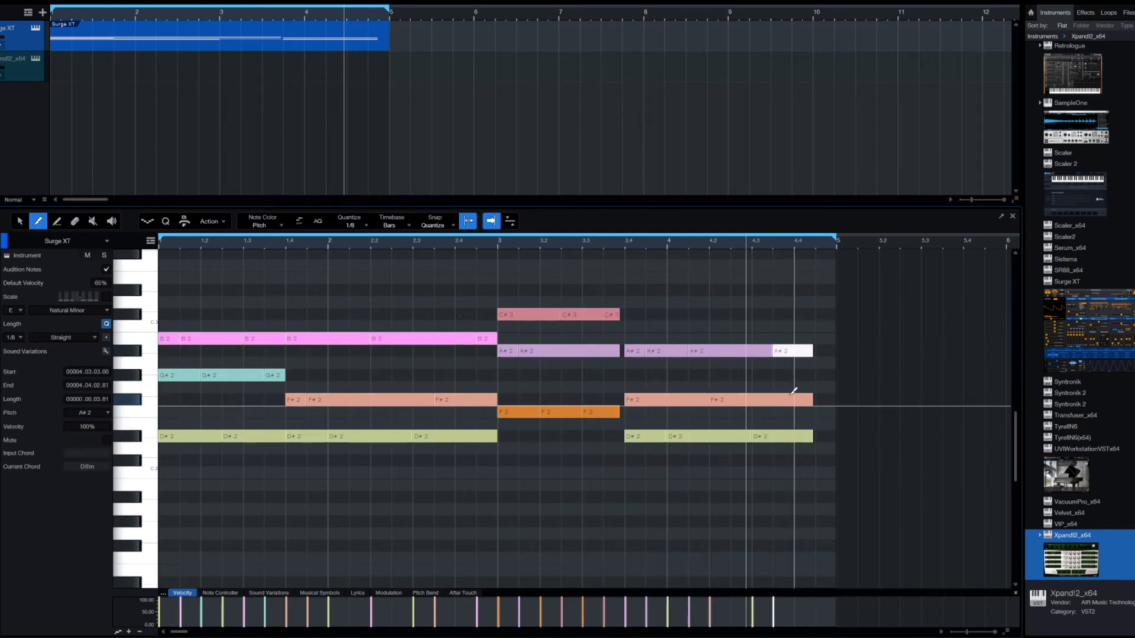
pyautogui.click(794, 399)
# Step: Extend the ends of the last chord's three notes to bar 5
pyautogui.press('1')
pyautogui.moveTo(794, 321)
pyautogui.mouseDown()
pyautogui.moveTo(813, 437)
pyautogui.moveTo(837, 437)
pyautogui.mouseUp()
pyautogui.click(795, 351)
pyautogui.click(794, 319)
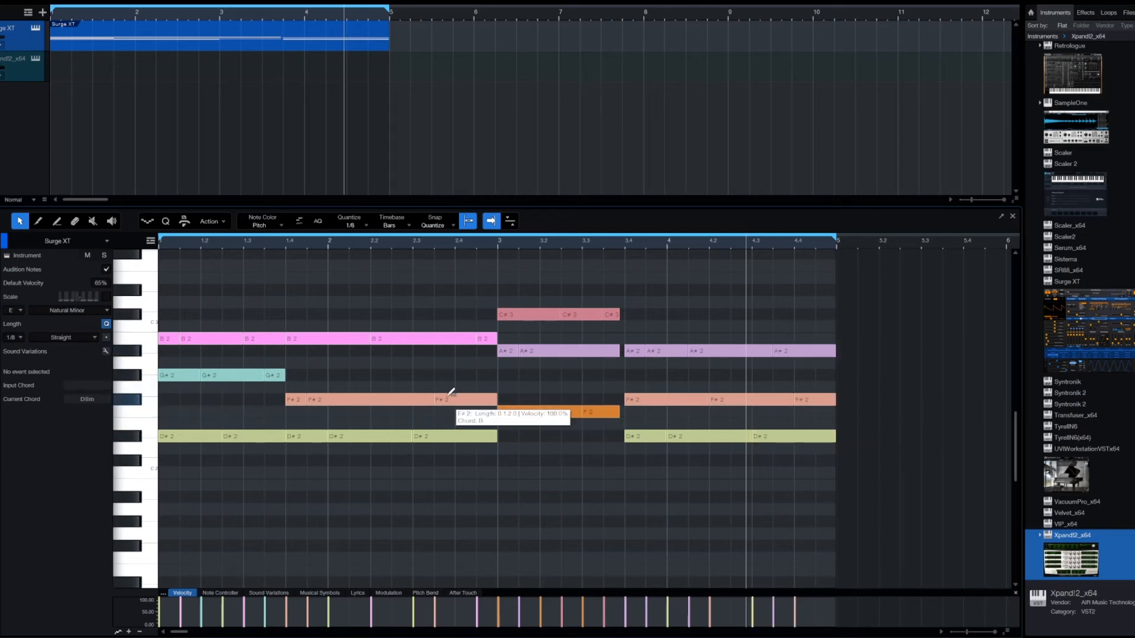
# Step: Play the progression with its split notes from the start and listen to the rhythm
pyautogui.press('space')
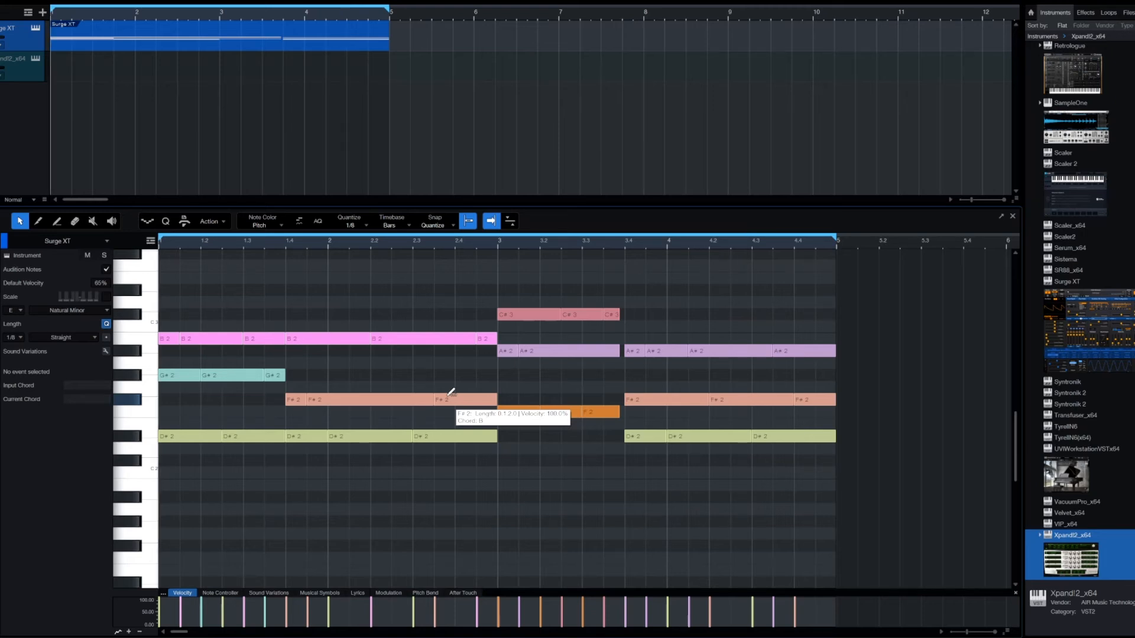
pyautogui.scroll(2, 416, 413)
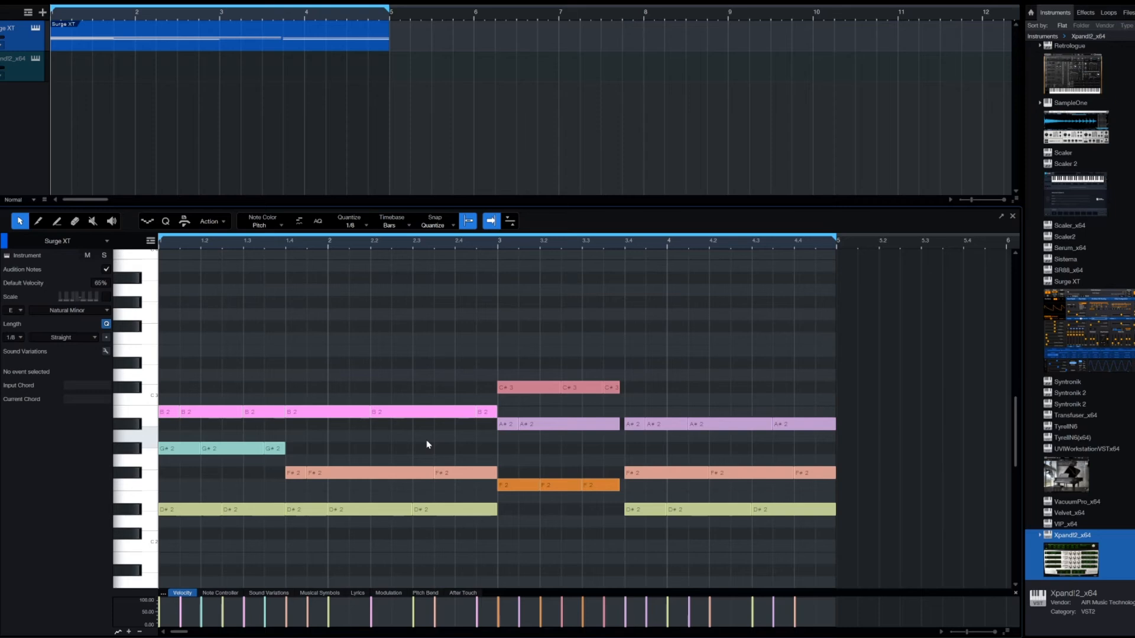
pyautogui.press('space')
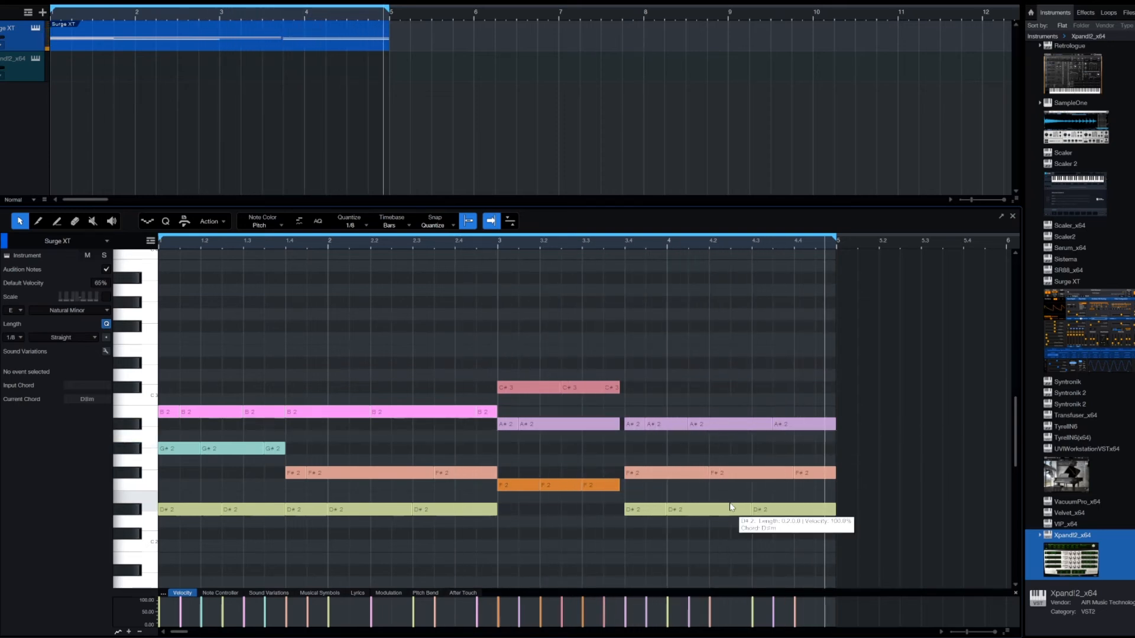
# Step: Make another split in the first chord's D#2 note, just after beat 1.3
pyautogui.click(171, 416)
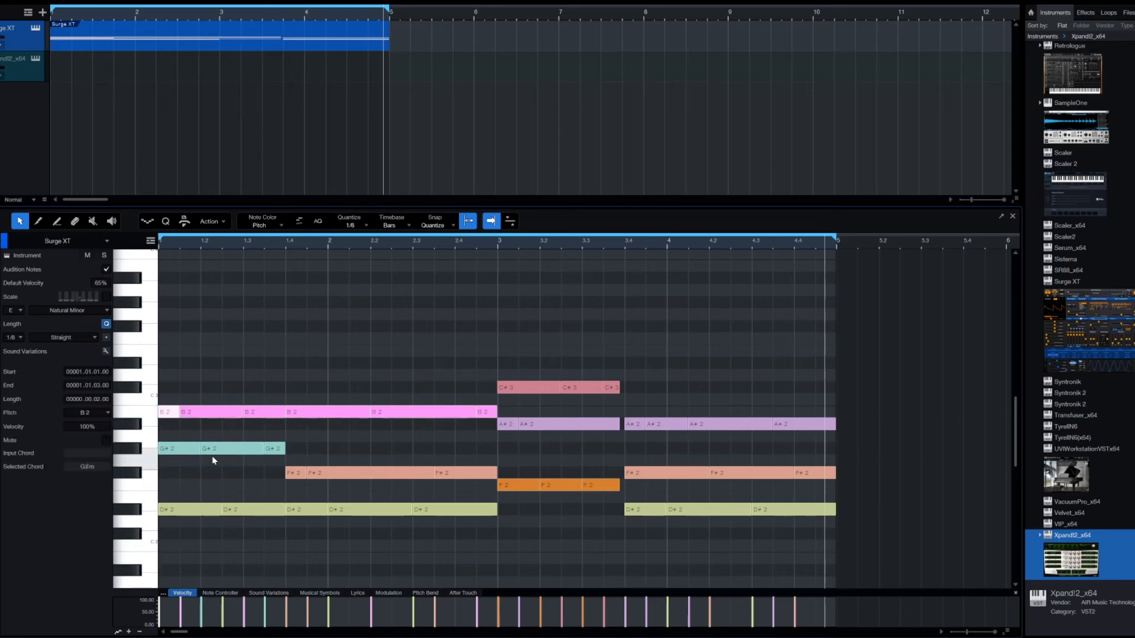
pyautogui.click(227, 453)
pyautogui.keyDown('alt'); pyautogui.click(254, 509); pyautogui.keyUp('alt')
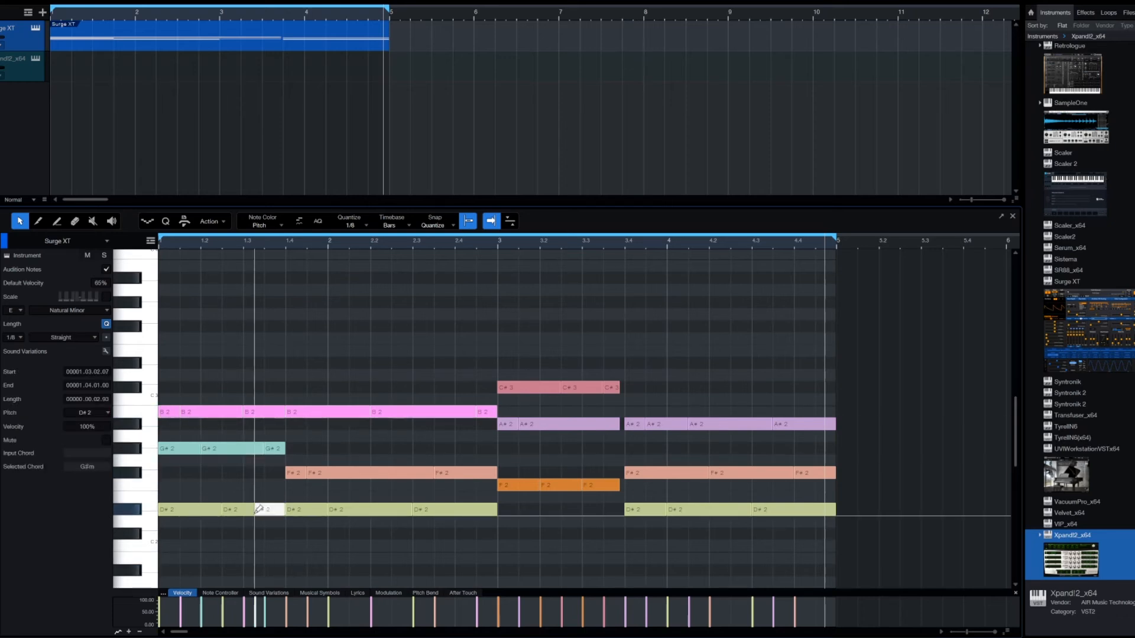
# Step: Undo the last D#2 split and transpose a staggered selection of split notes across all four chords up one octave
pyautogui.hotkey('ctrl', 'z')
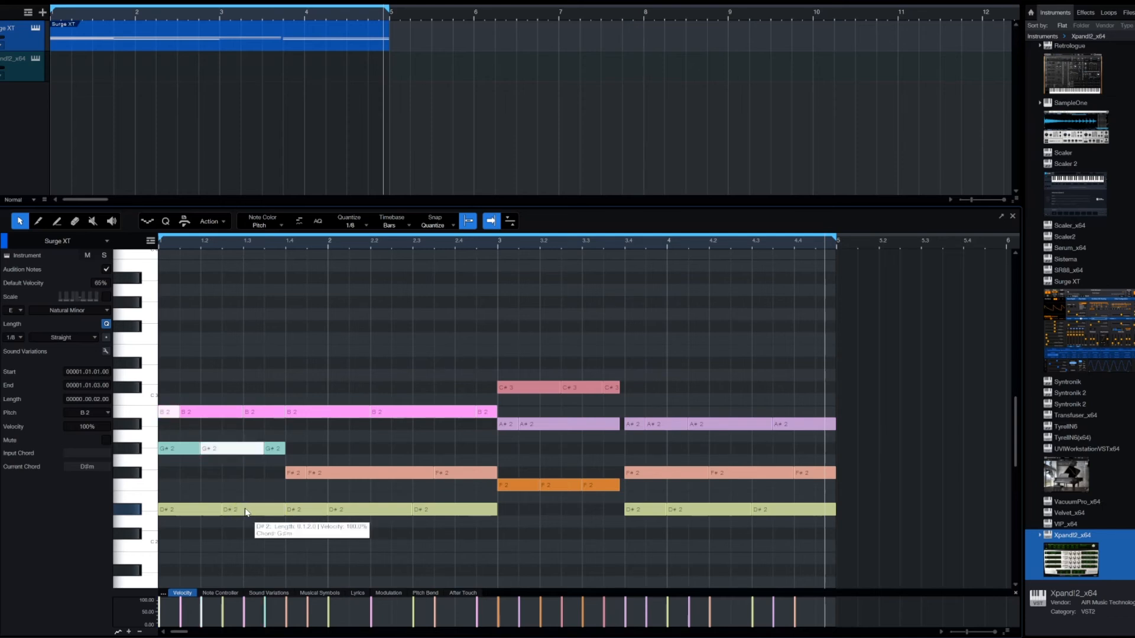
pyautogui.keyDown('shift'); pyautogui.click(247, 512); pyautogui.keyUp('shift')
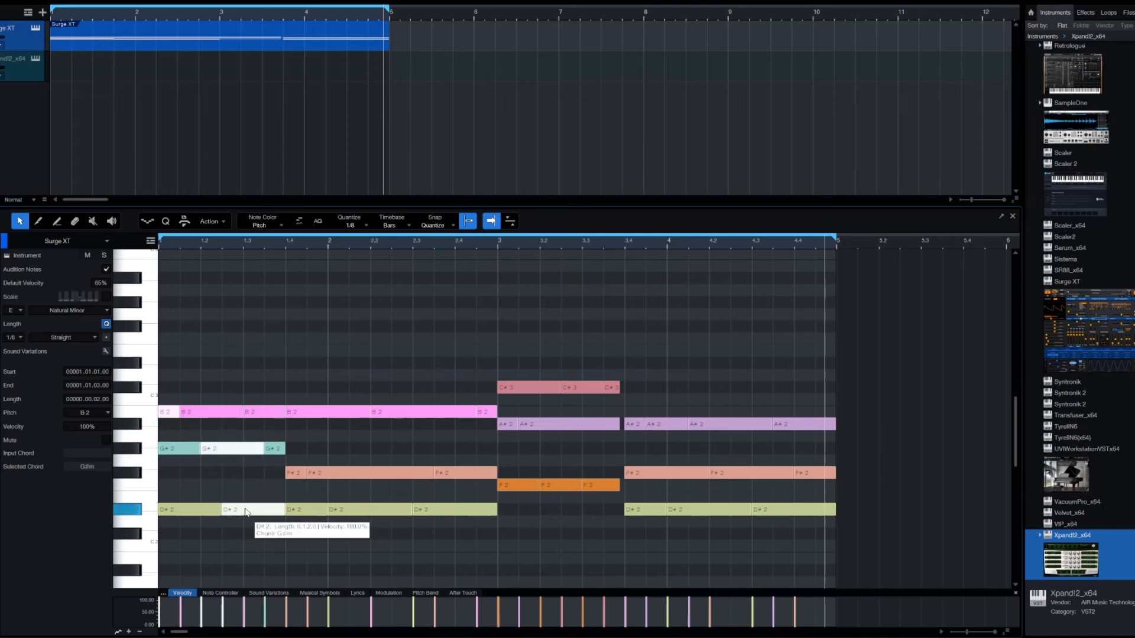
pyautogui.keyDown('shift'); pyautogui.click(323, 475); pyautogui.keyUp('shift')
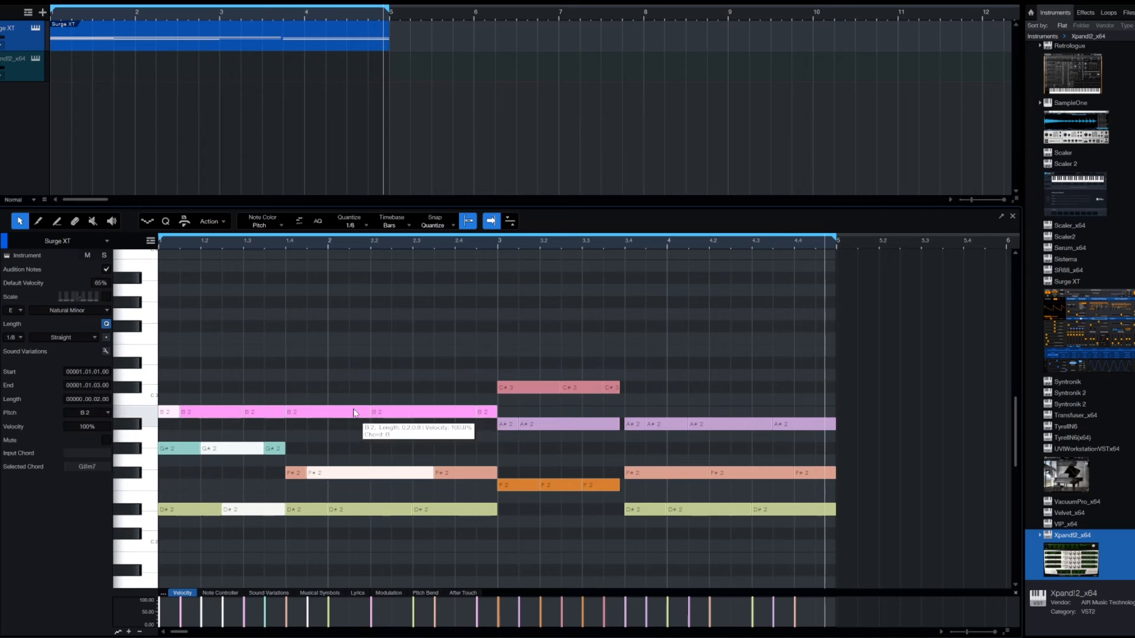
pyautogui.keyDown('shift'); pyautogui.click(355, 412); pyautogui.keyUp('shift')
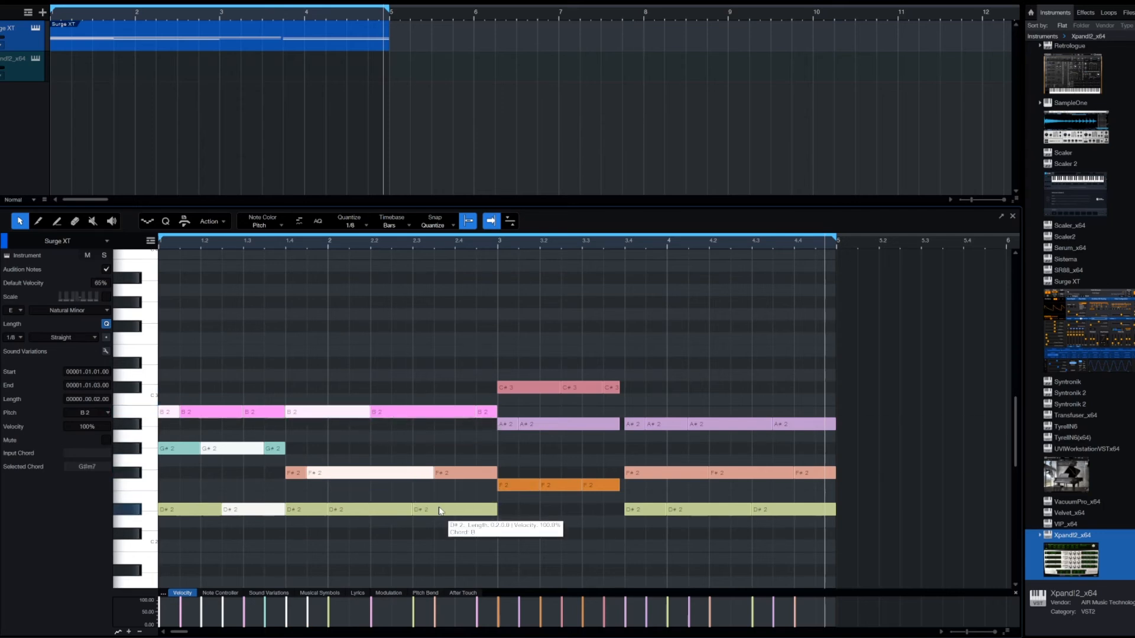
pyautogui.keyDown('shift'); pyautogui.click(384, 509); pyautogui.keyUp('shift')
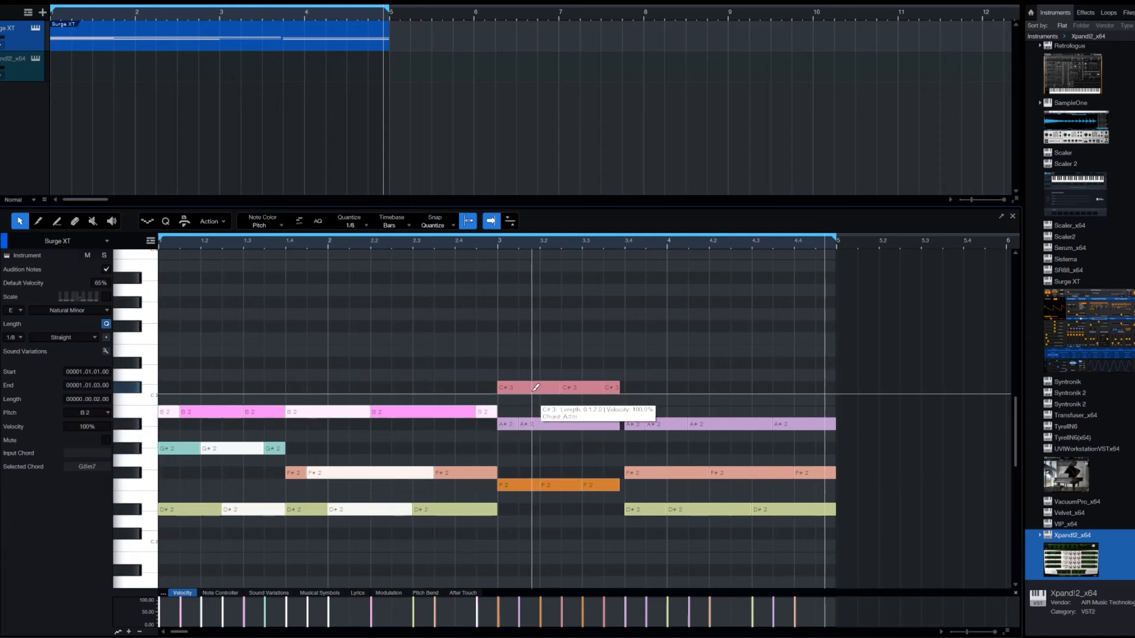
pyautogui.keyDown('shift'); pyautogui.click(516, 484); pyautogui.keyUp('shift')
pyautogui.keyDown('shift'); pyautogui.click(565, 424); pyautogui.keyUp('shift')
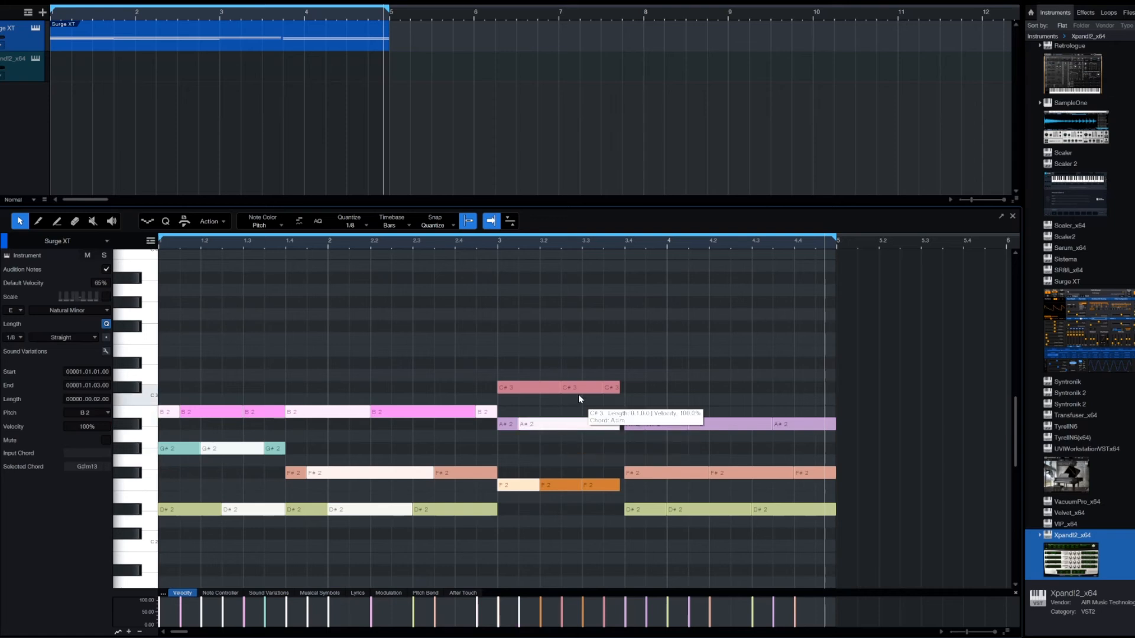
pyautogui.keyDown('shift'); pyautogui.click(582, 388); pyautogui.keyUp('shift')
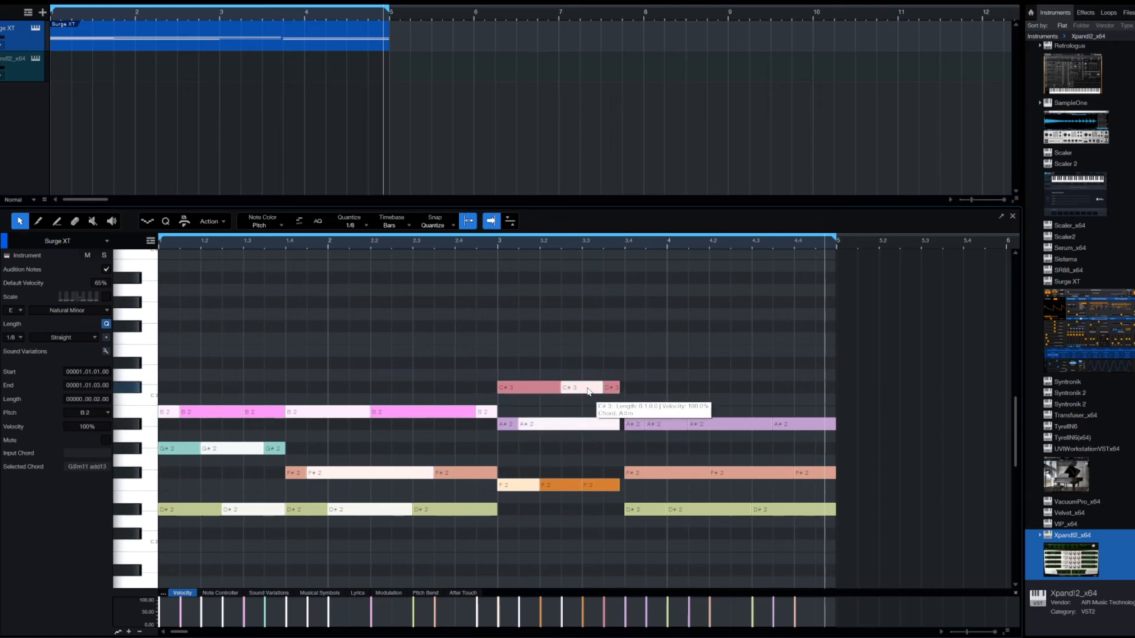
pyautogui.keyDown('shift'); pyautogui.click(637, 424); pyautogui.keyUp('shift')
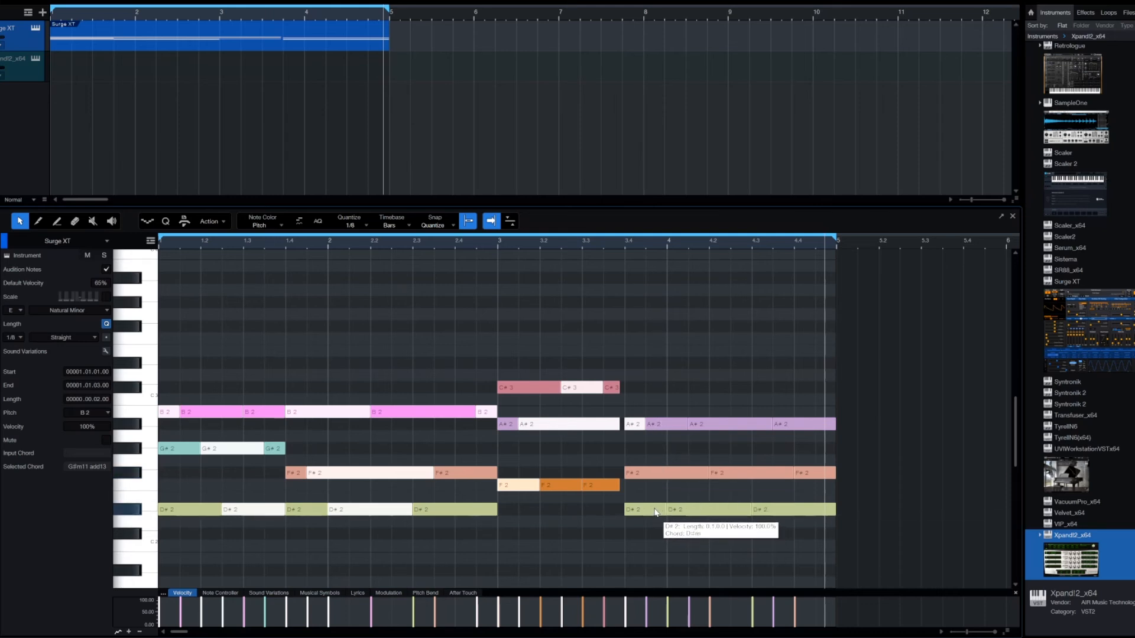
pyautogui.keyDown('shift'); pyautogui.click(681, 510); pyautogui.keyUp('shift')
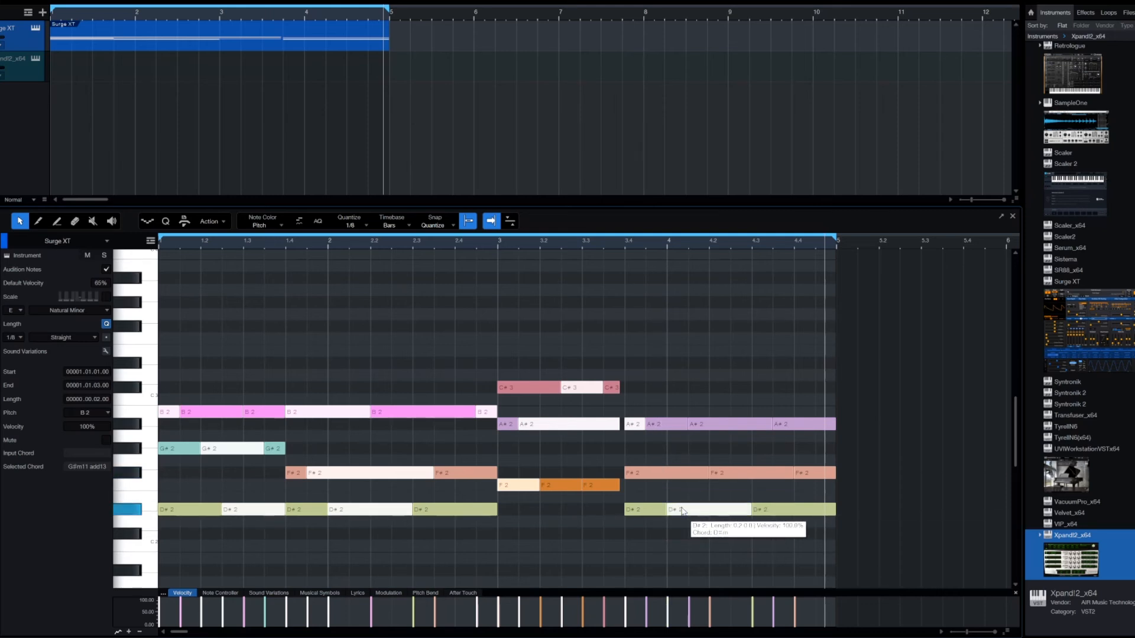
pyautogui.keyDown('shift'); pyautogui.click(701, 427); pyautogui.keyUp('shift')
pyautogui.keyDown('shift'); pyautogui.click(743, 473); pyautogui.keyUp('shift')
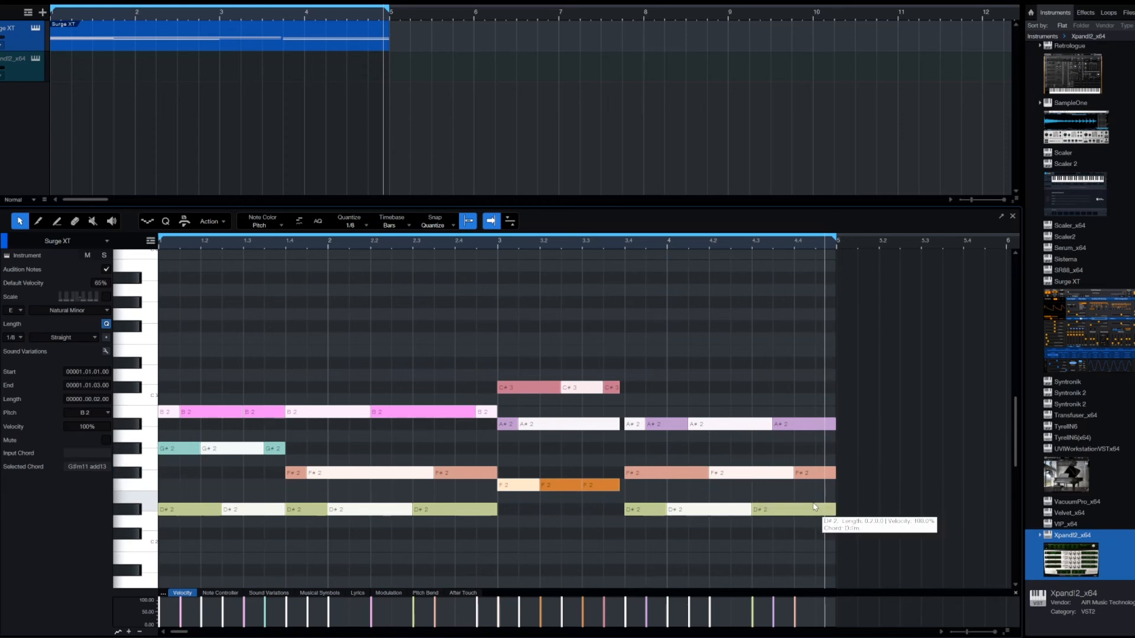
pyautogui.hotkey('shift', 'Up')
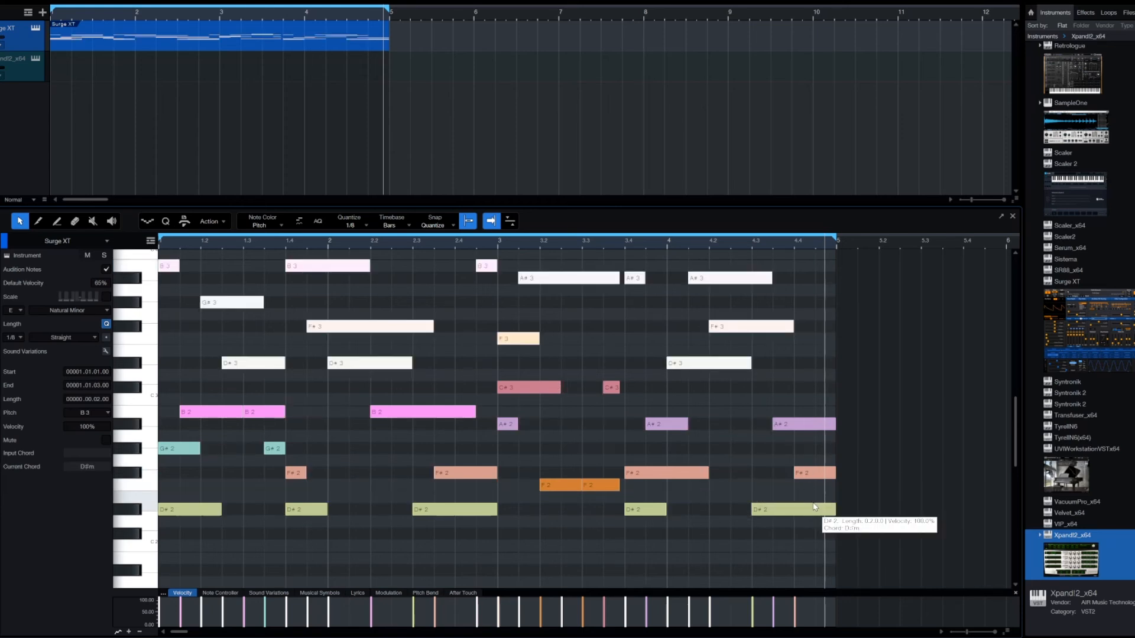
pyautogui.click(450, 312)
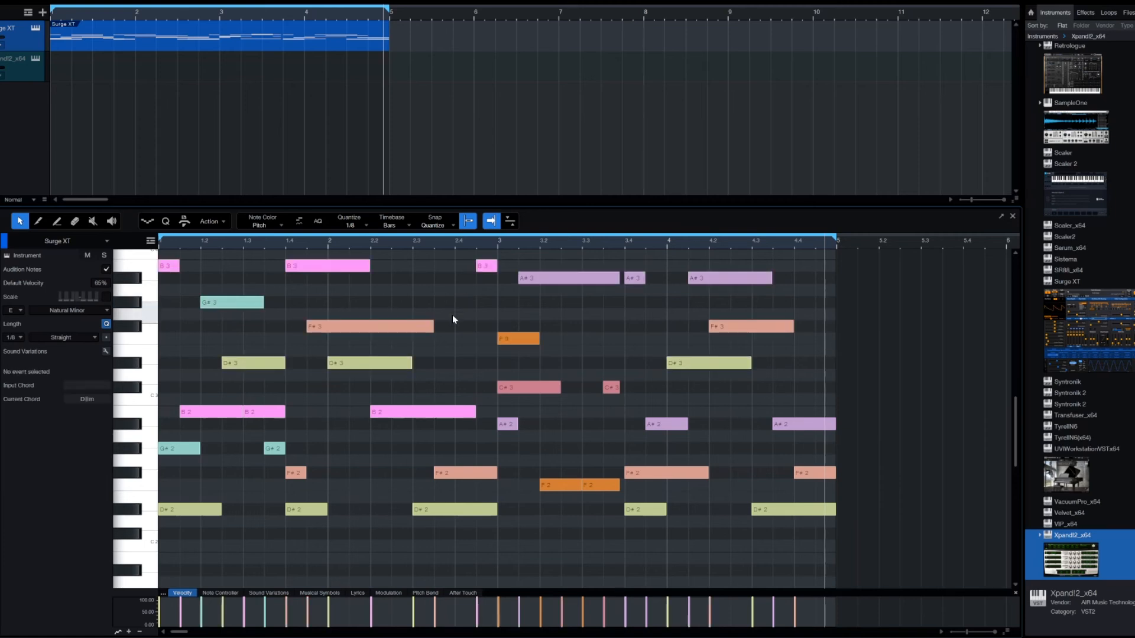
# Step: Open the Surge XT instrument on the You Fairy patch and lower its Filter 1 cutoff slightly
pyautogui.click(37, 28)
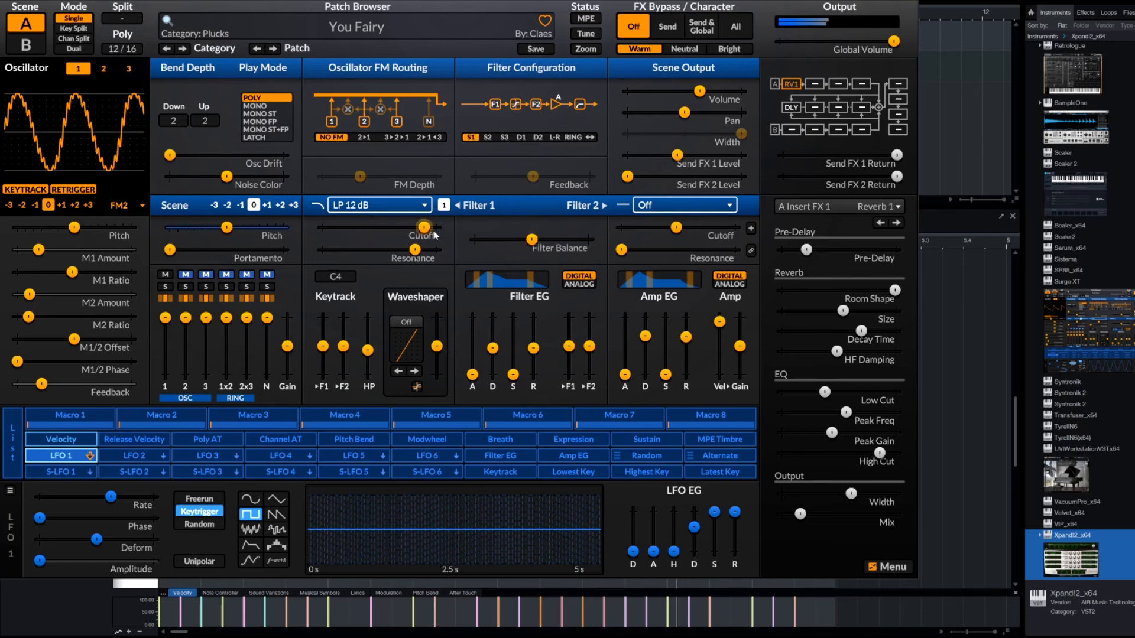
pyautogui.moveTo(426, 226); pyautogui.dragTo(408, 227)
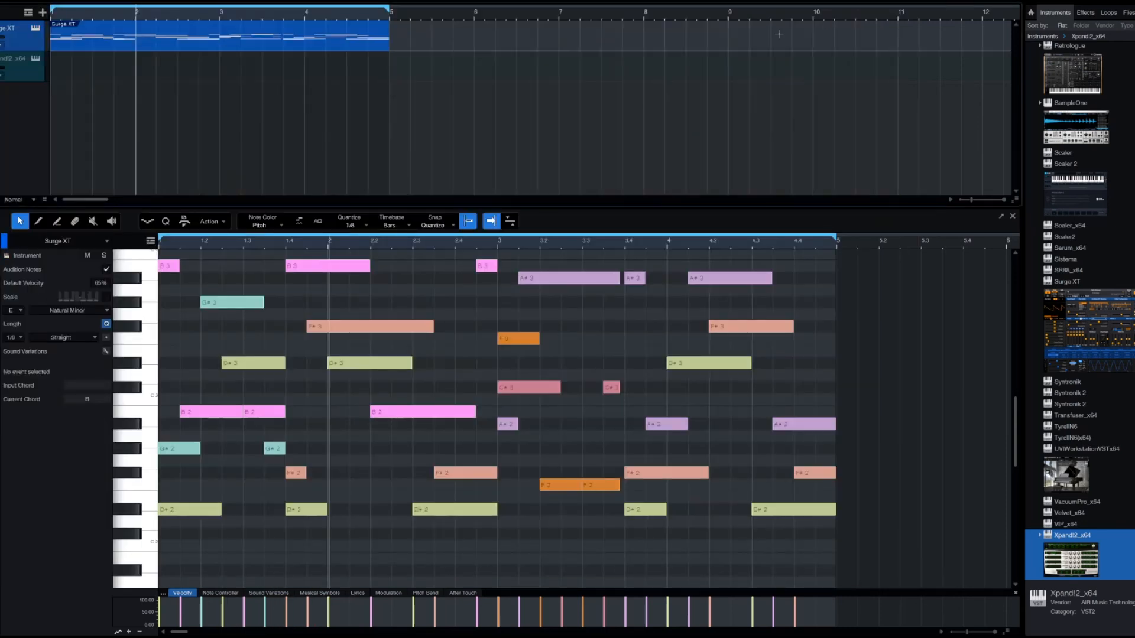
# Step: Play the progression with its octave-shifted notes and listen to the resulting pattern
pyautogui.scroll(4, 623, 383)
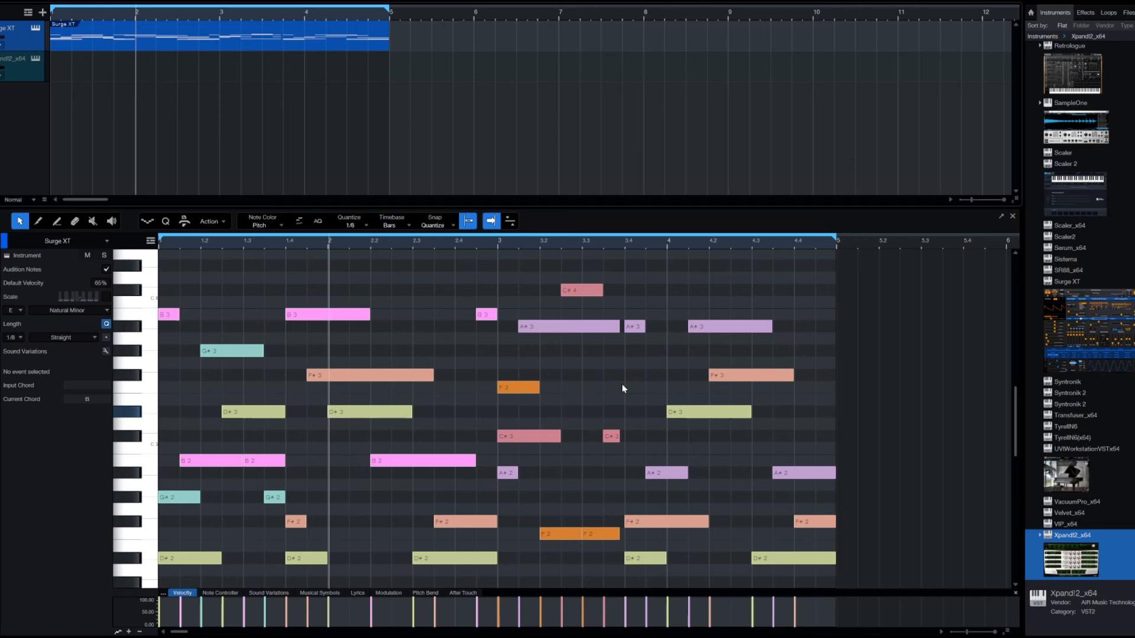
pyautogui.press('space')
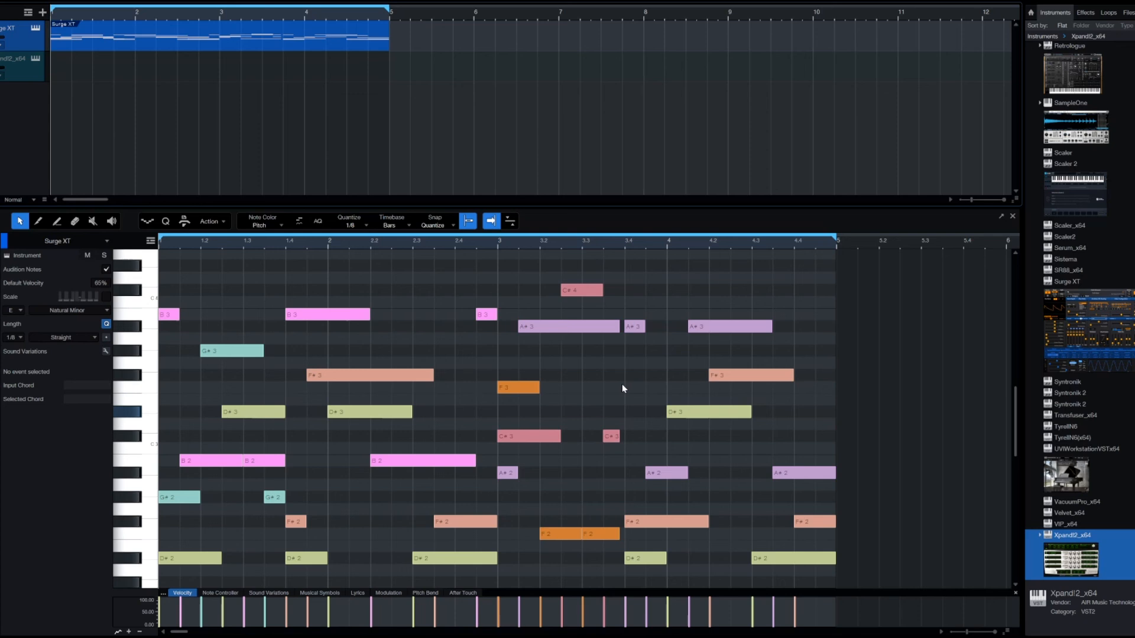
pyautogui.press('space')
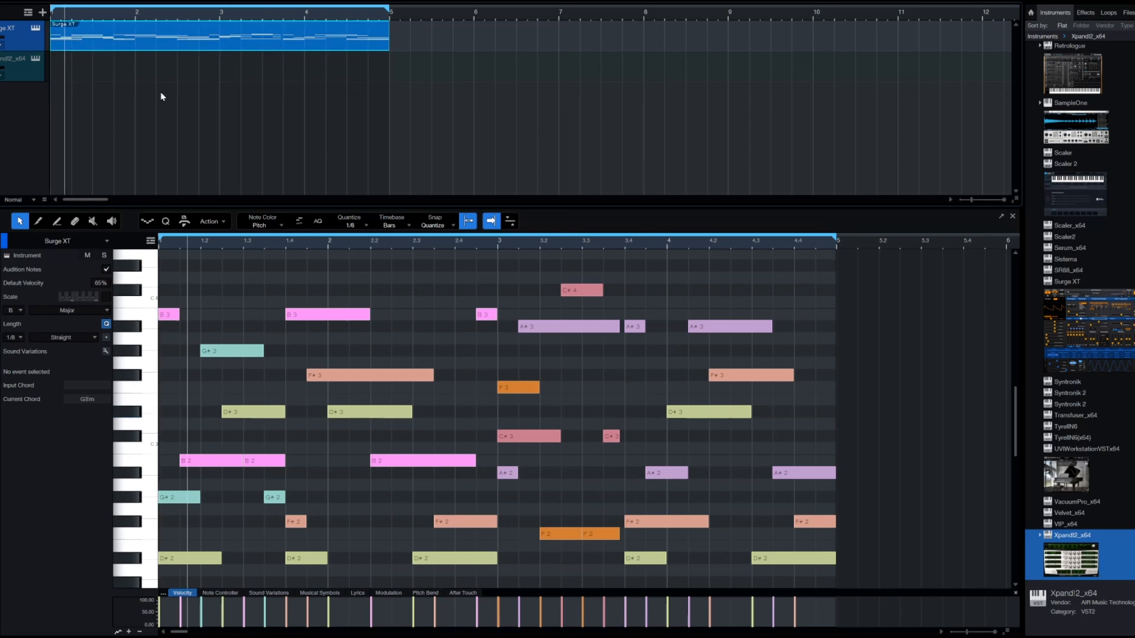